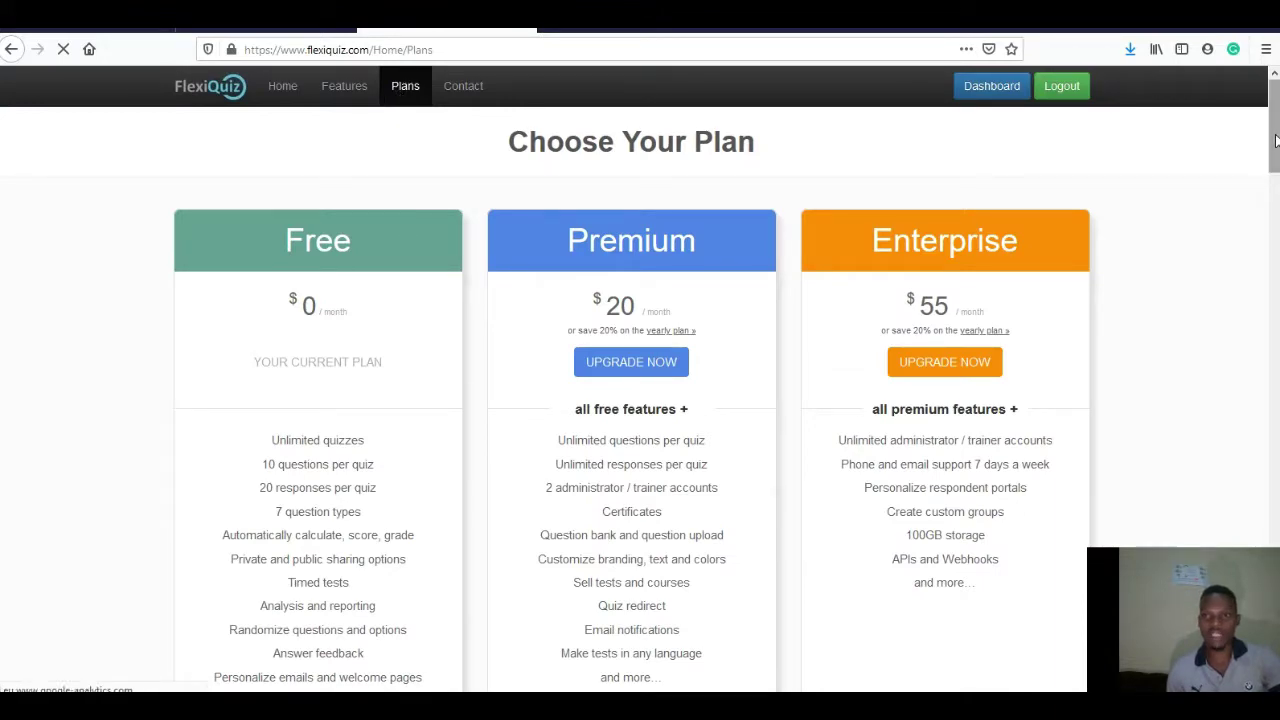
Step: Review the Free plan's quiz, question and response limits on the plans page
left_click_drag(1277, 135, 1275, 160)
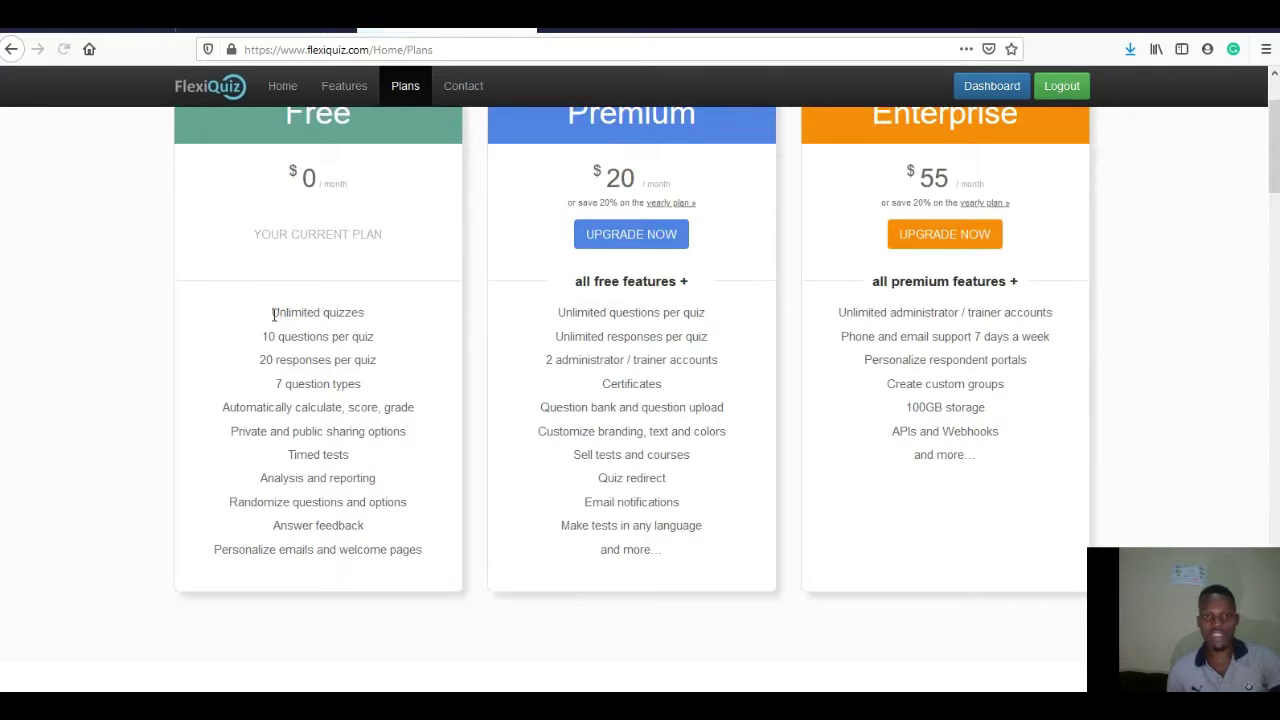
left_click_drag(270, 318, 378, 316)
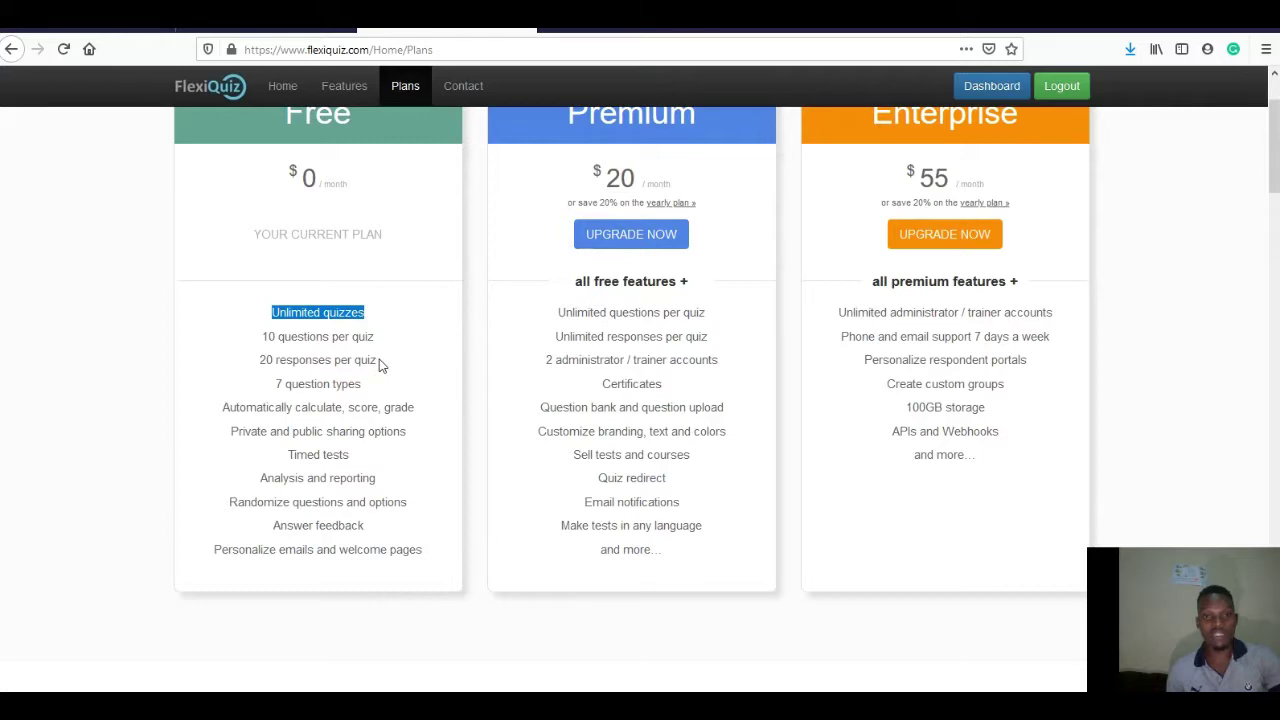
left_click_drag(262, 364, 380, 364)
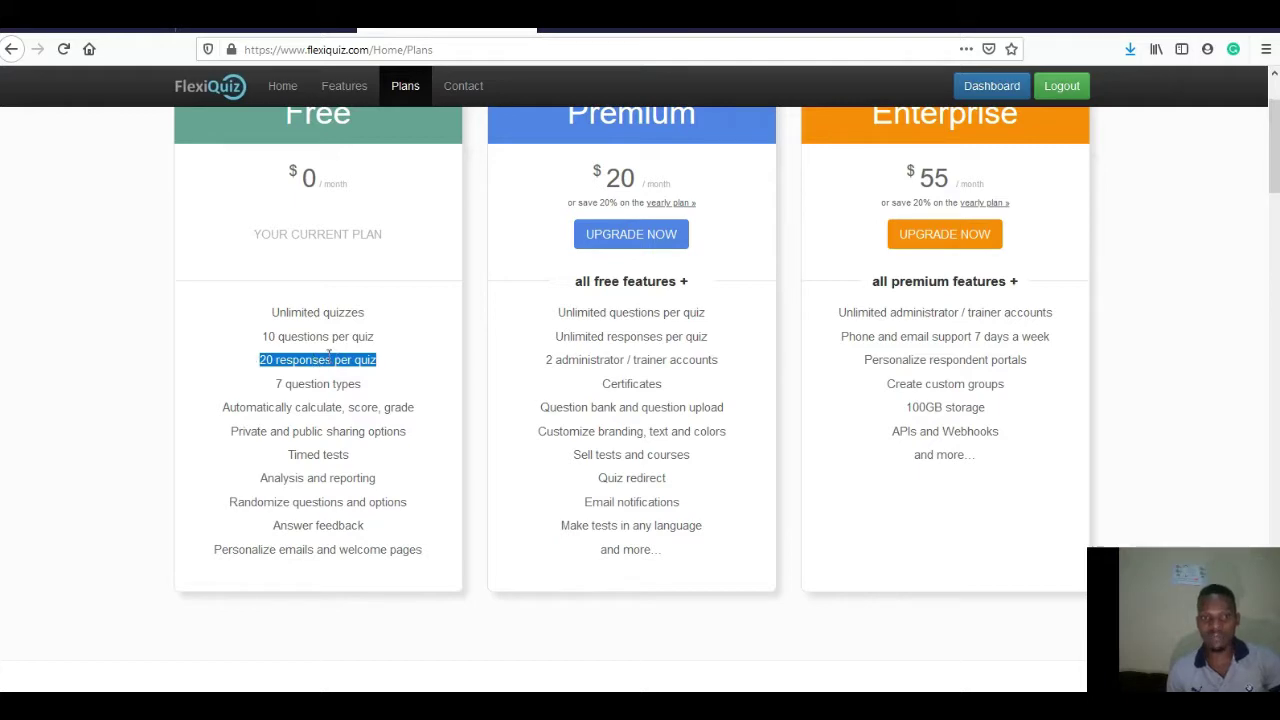
left_click(242, 368)
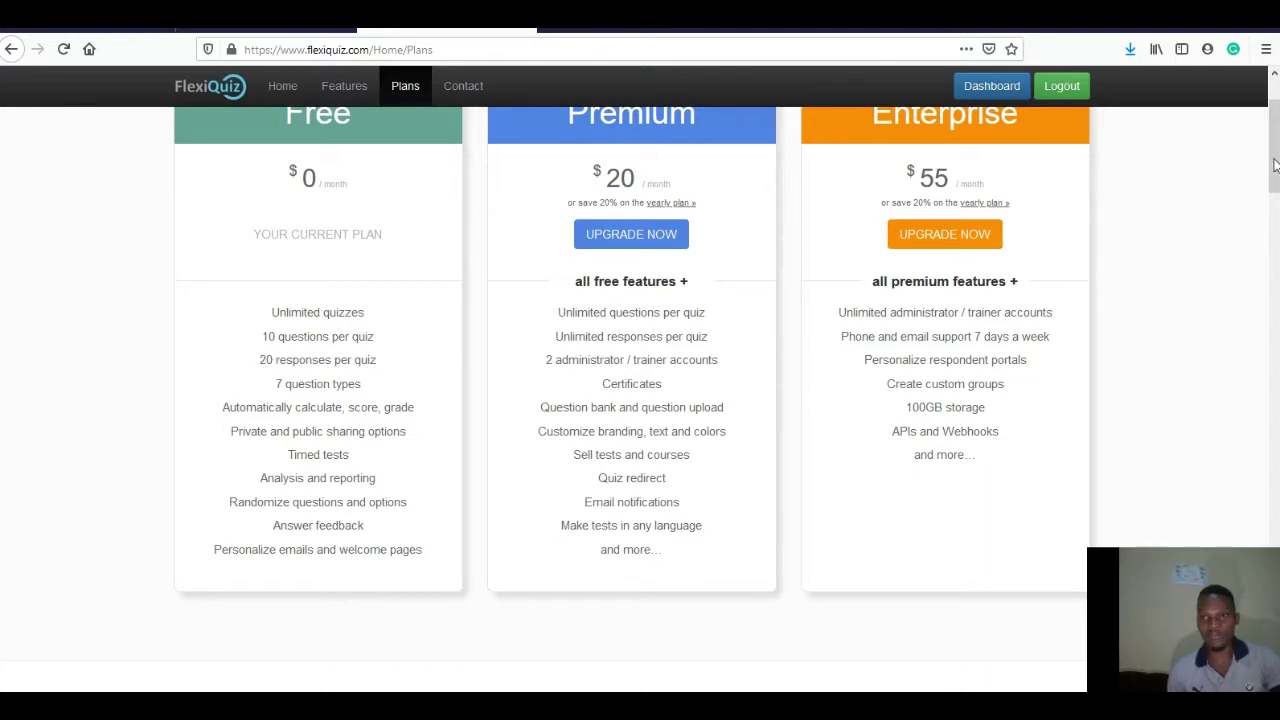
scroll(1275, 165, "up", 2)
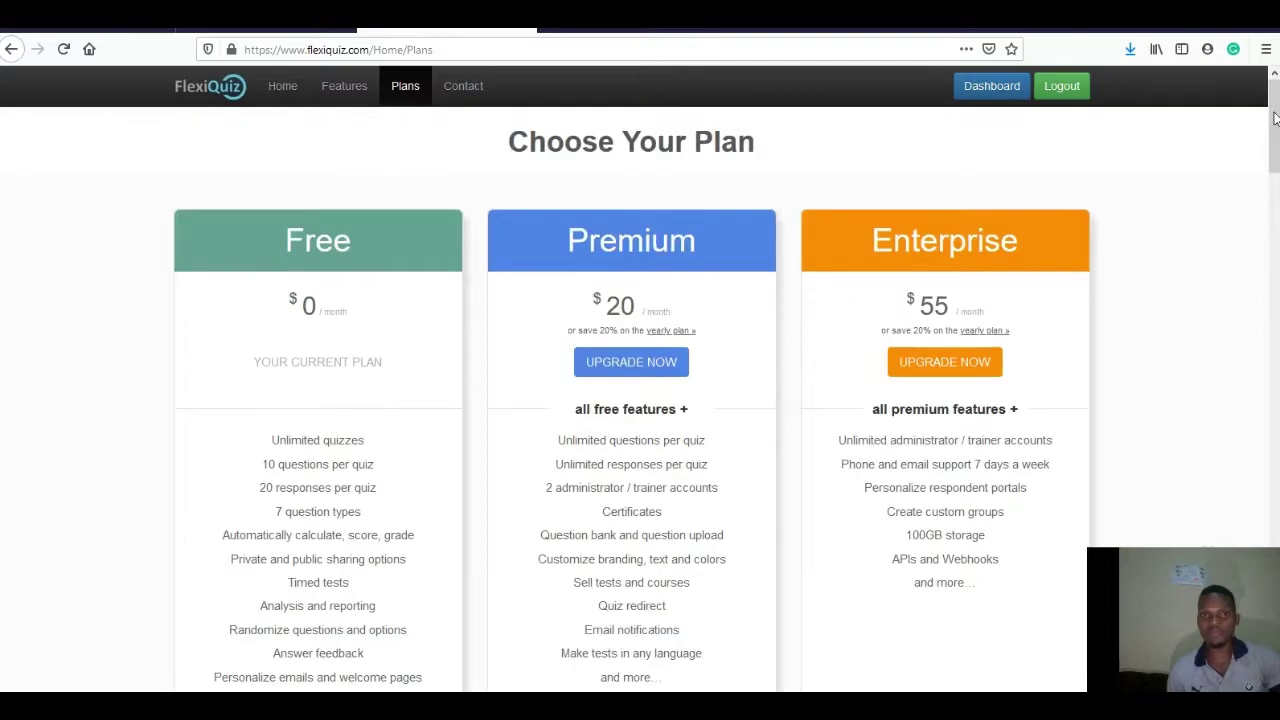
Step: Open the analysis report of the quiz "Mini teste 1 Med B- Noite" from the dashboard
left_click(997, 87)
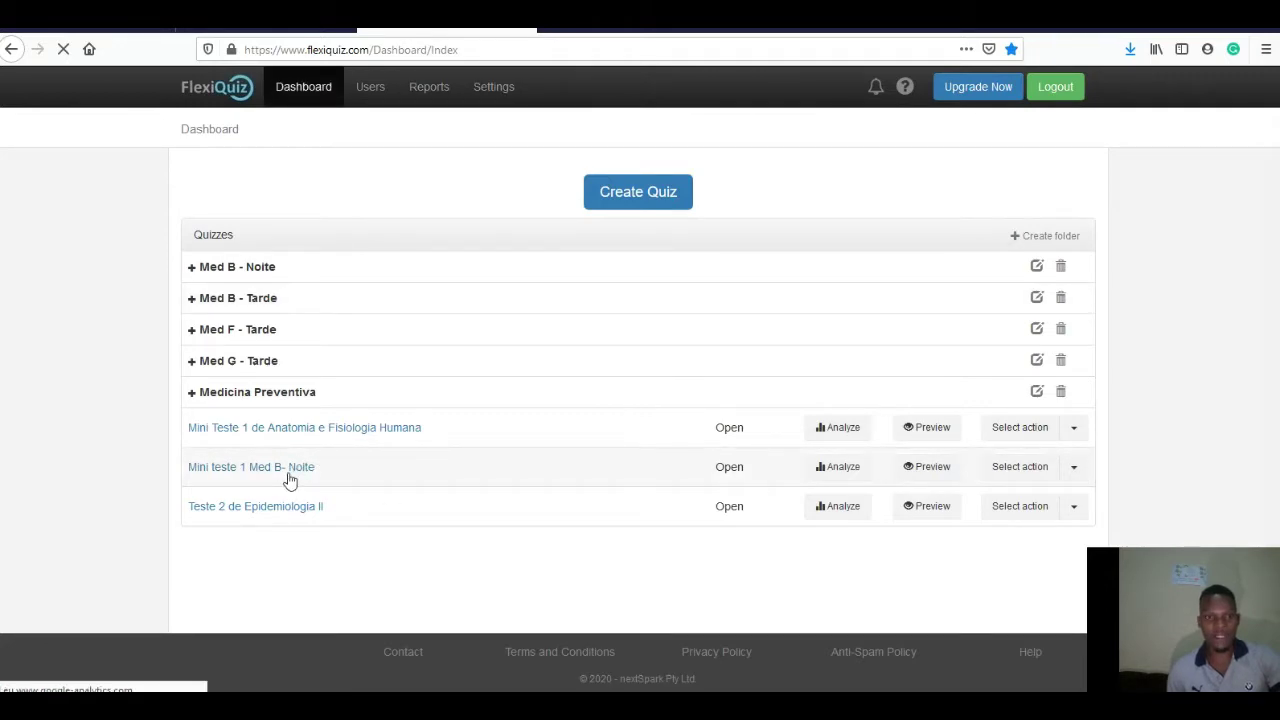
left_click(285, 474)
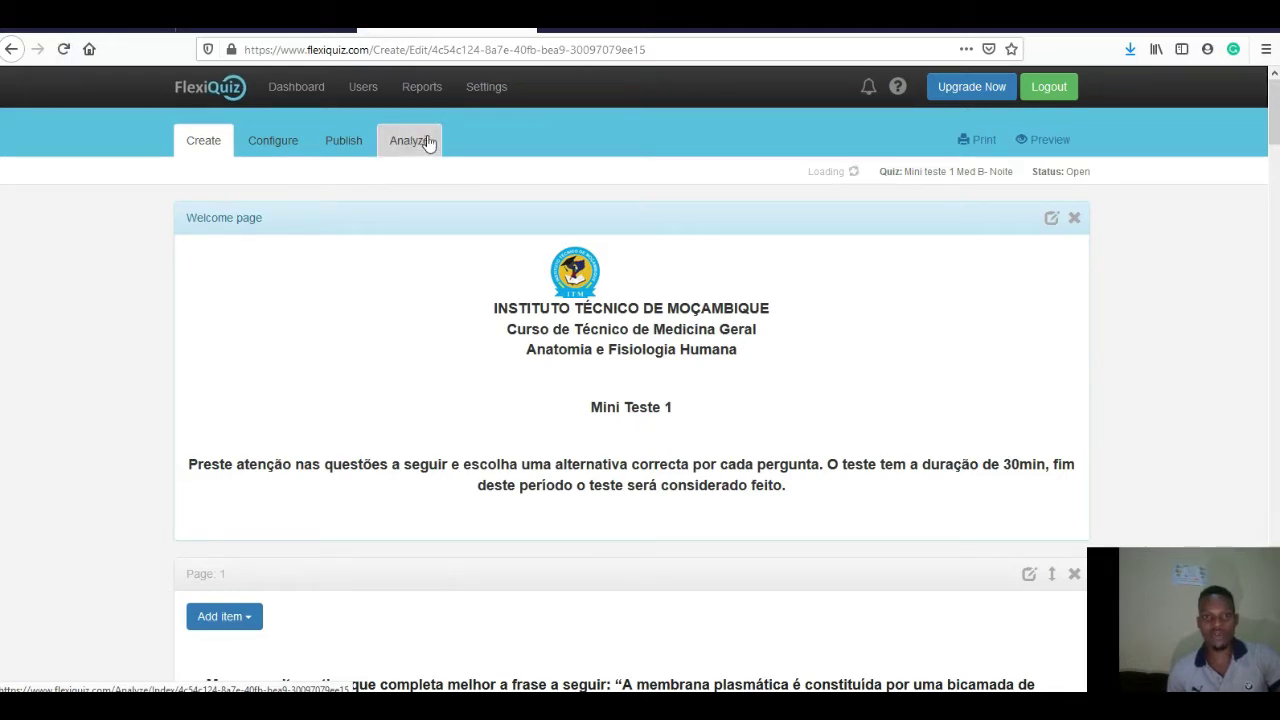
left_click(417, 148)
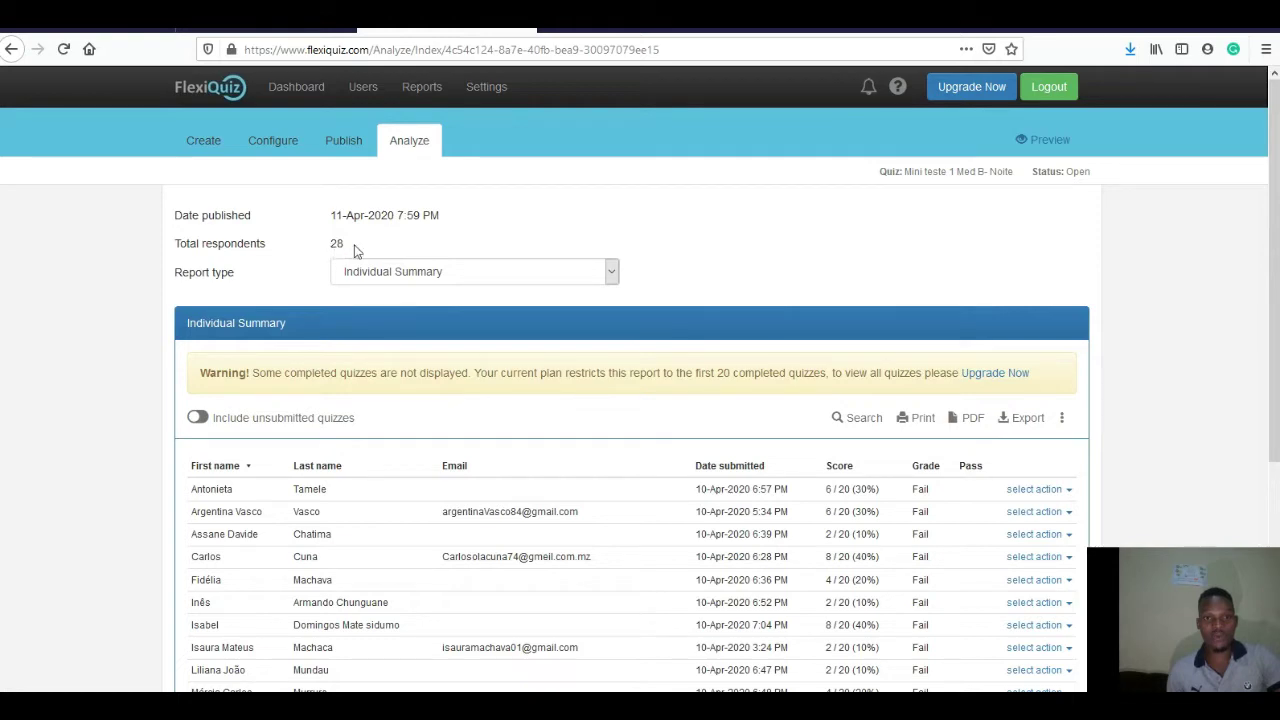
Step: Compare the quiz's total respondents with the submissions listed in the Individual Summary
double_click(356, 250)
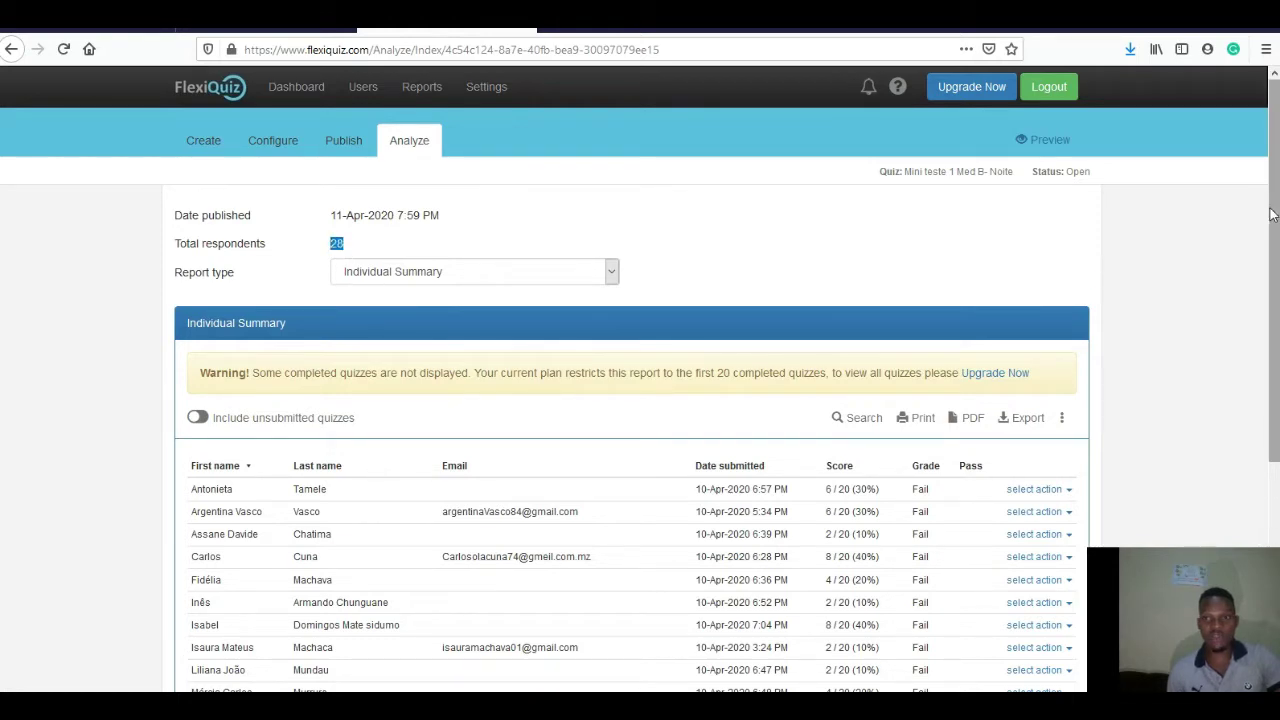
left_click_drag(1274, 215, 1274, 415)
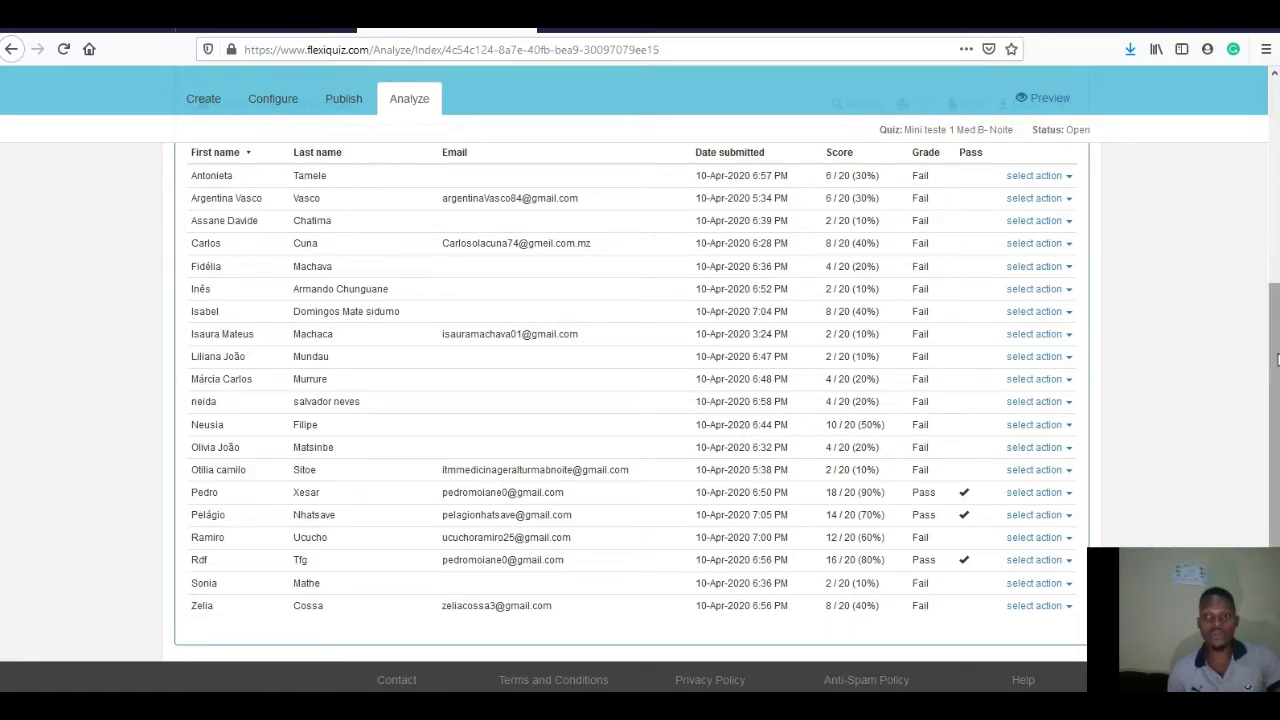
scroll(1277, 360, "up", 3)
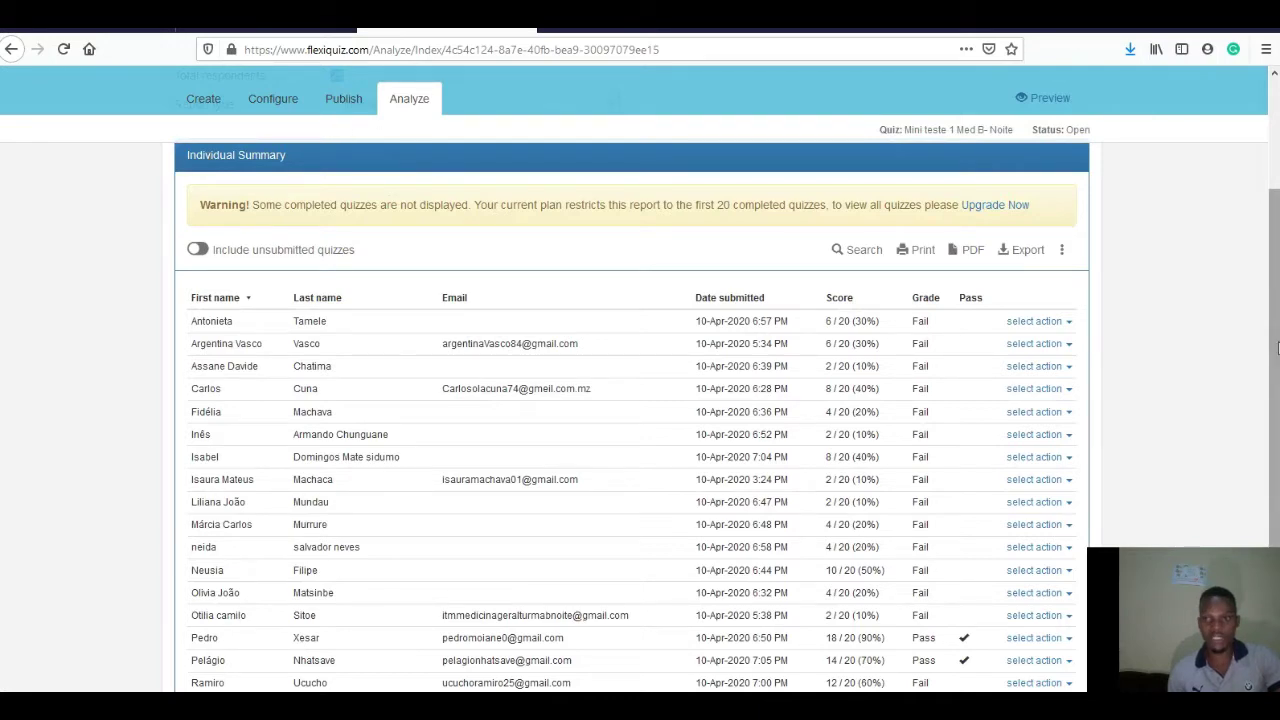
scroll(1277, 347, "up", 3)
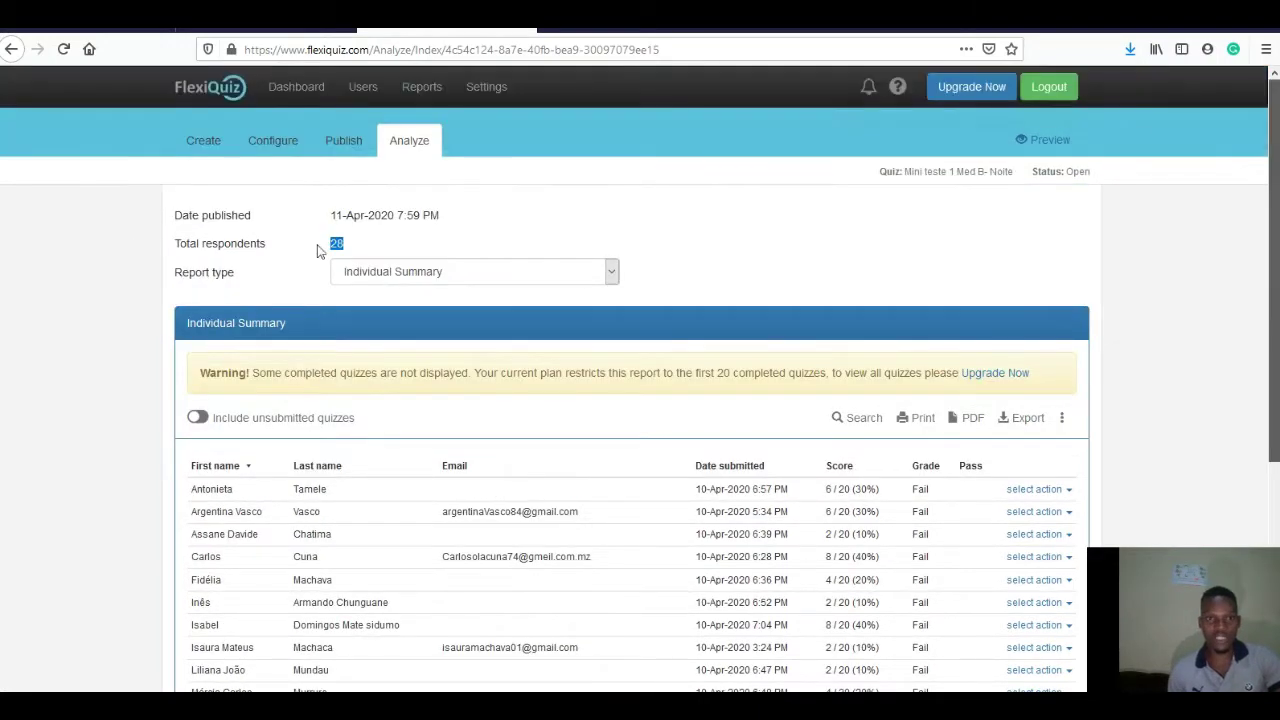
left_click(338, 246)
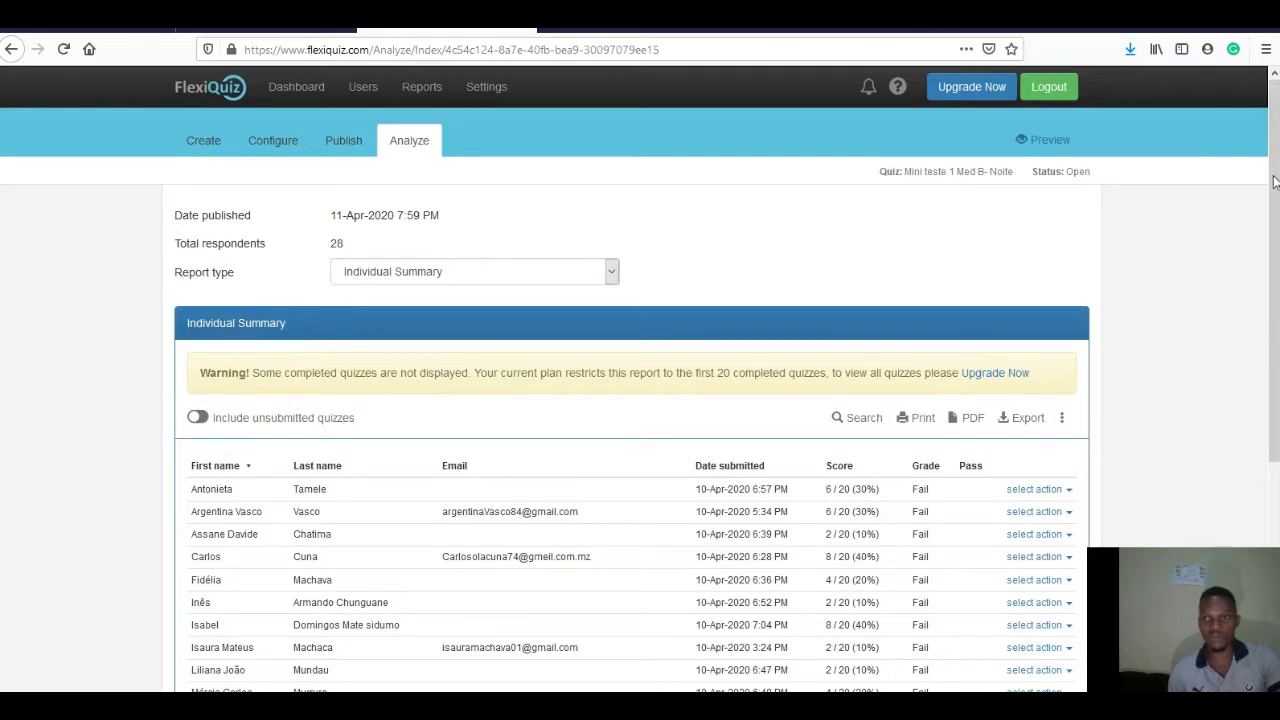
Step: Save a PDF copy of the Individual Summary report and open the downloaded IndividualSummary.pdf
scroll(1275, 180, "down", 3)
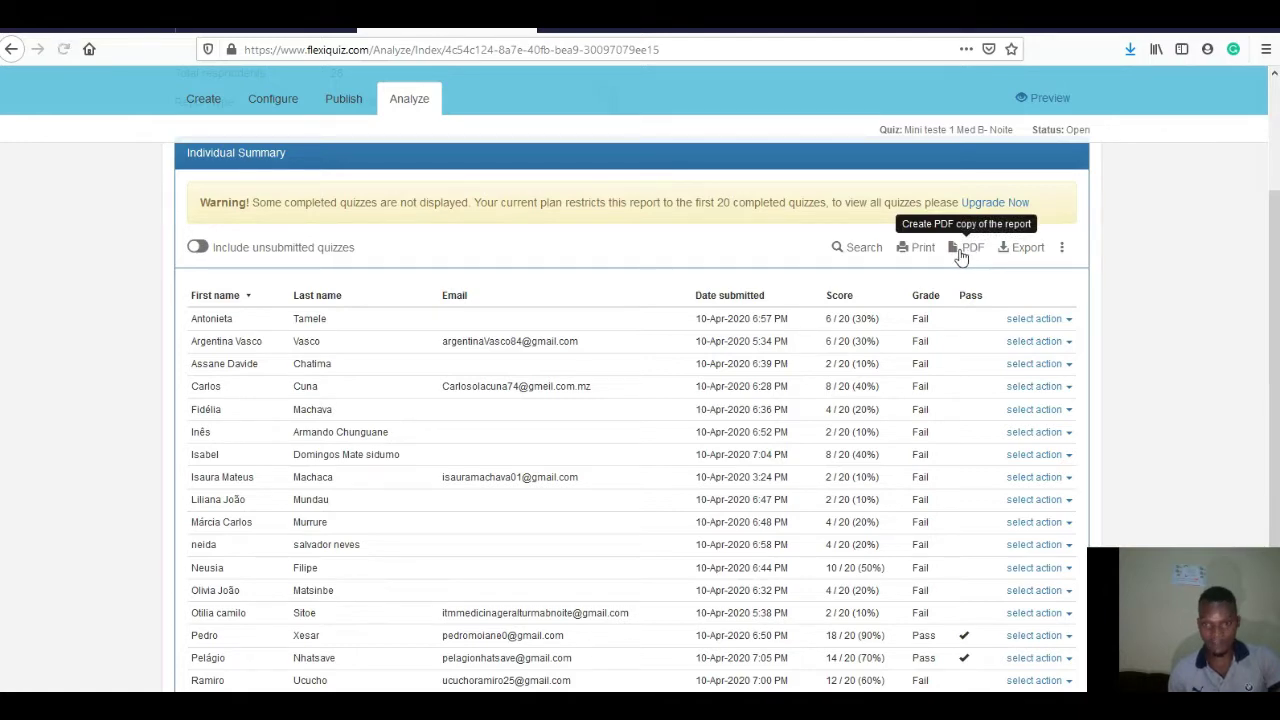
left_click(960, 257)
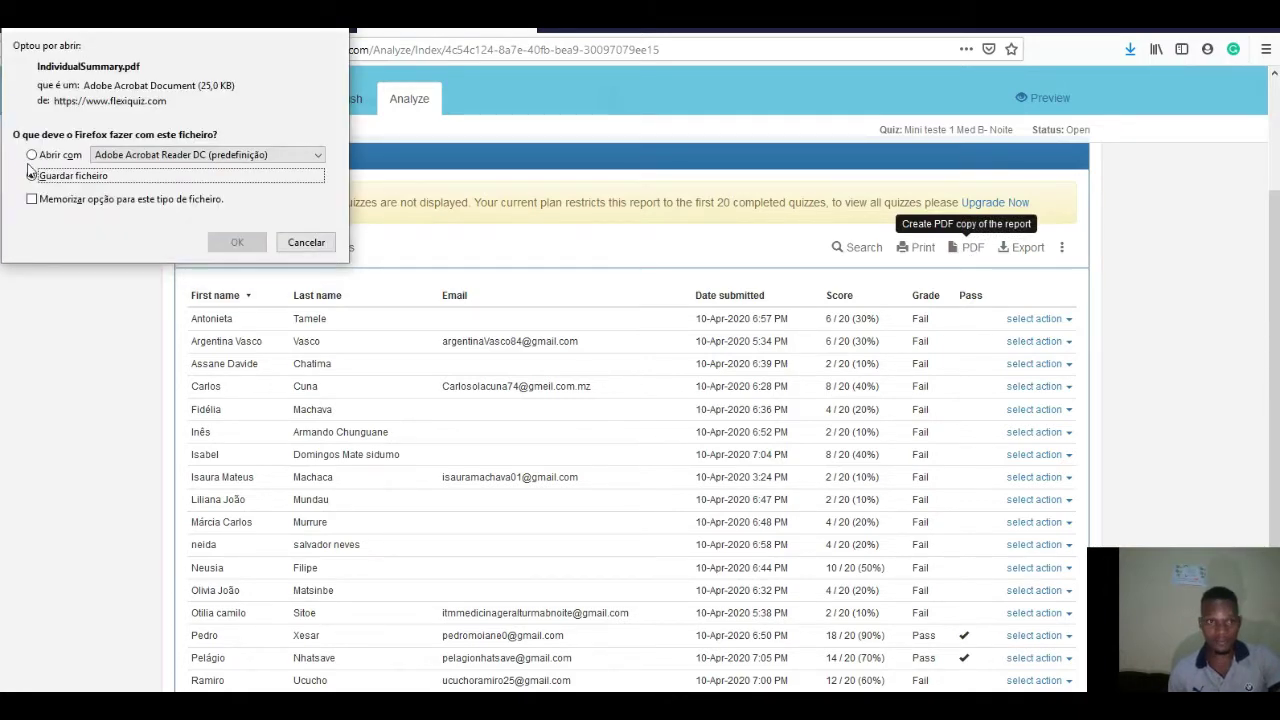
left_click(31, 175)
left_click(236, 242)
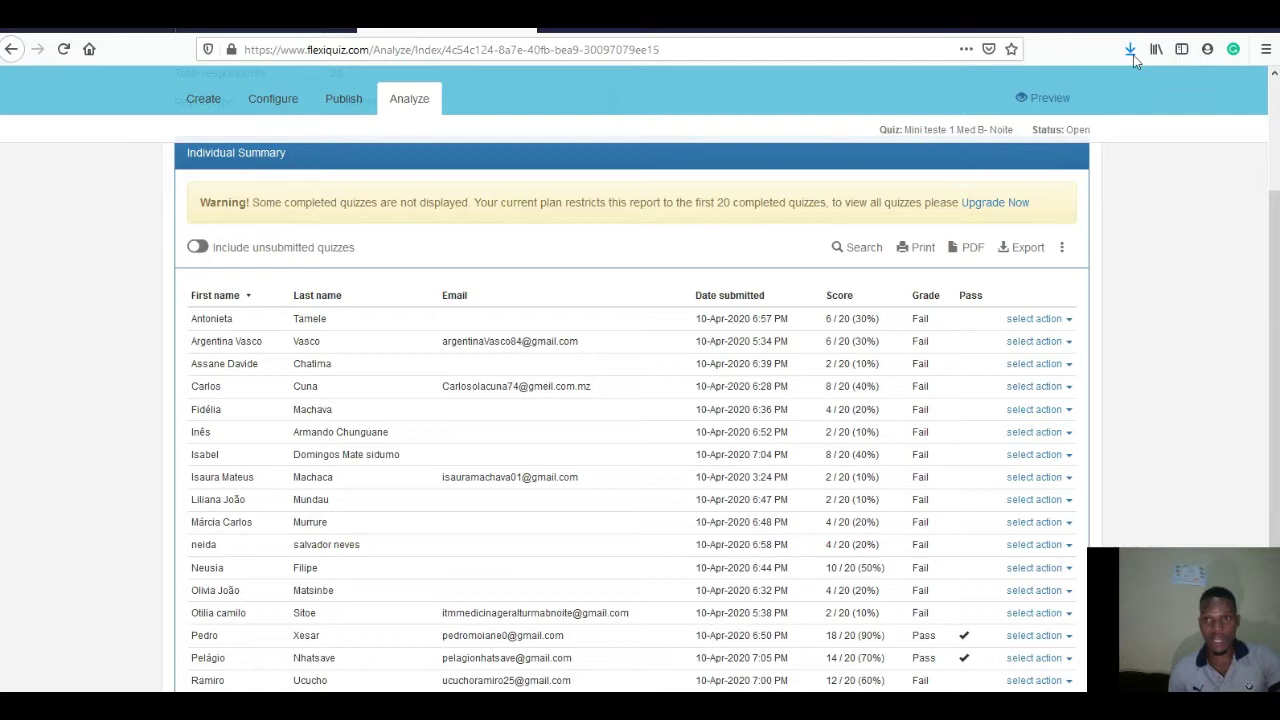
left_click(1130, 50)
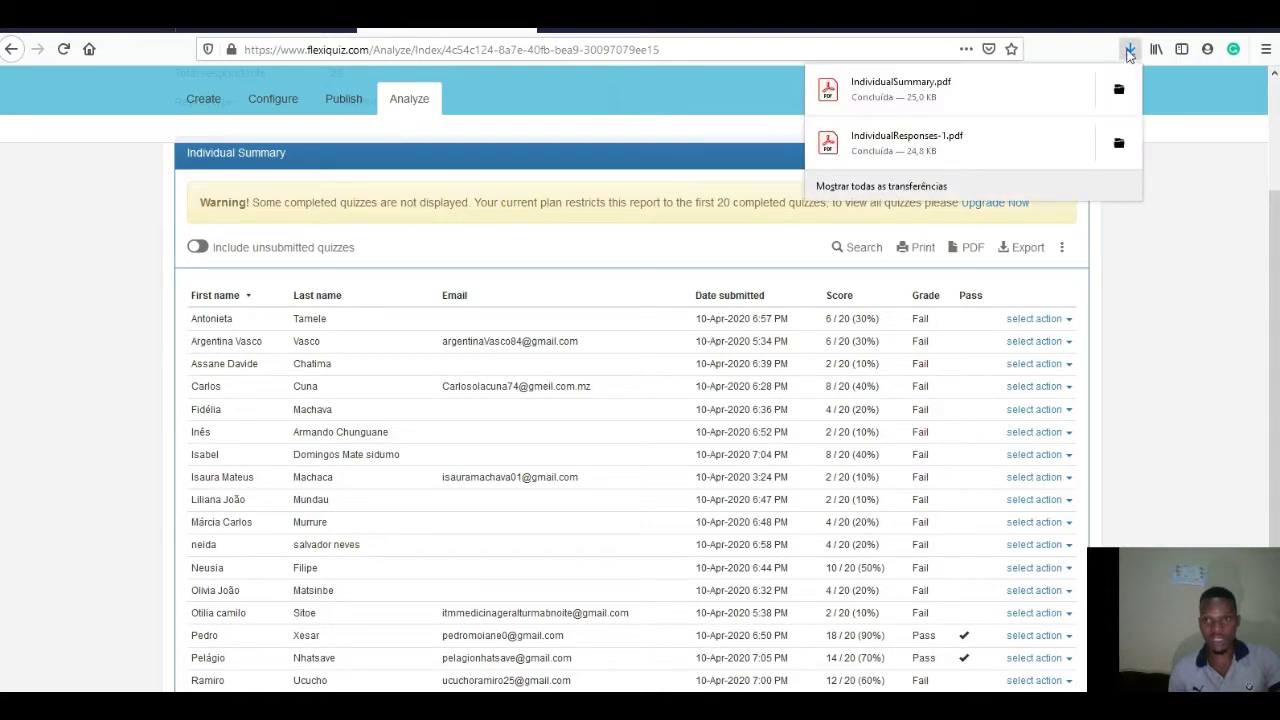
left_click(1022, 92)
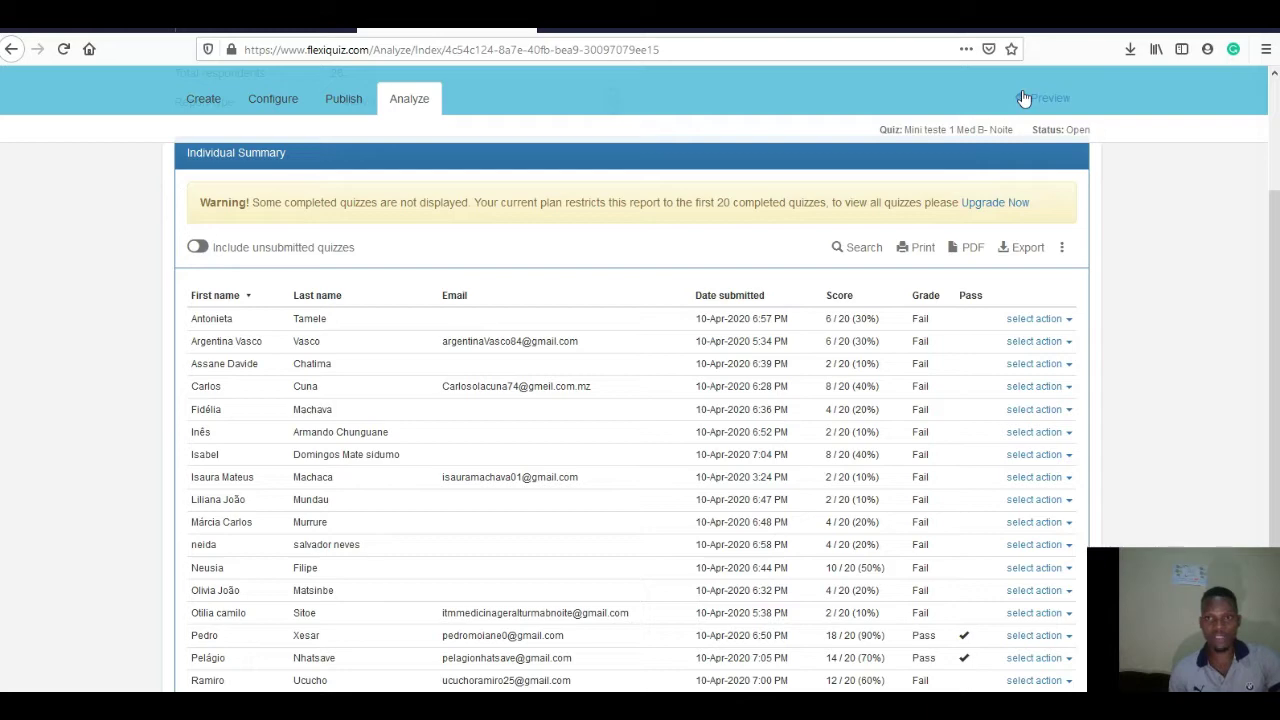
left_click(1024, 97)
left_click_drag(1273, 264, 1266, 343)
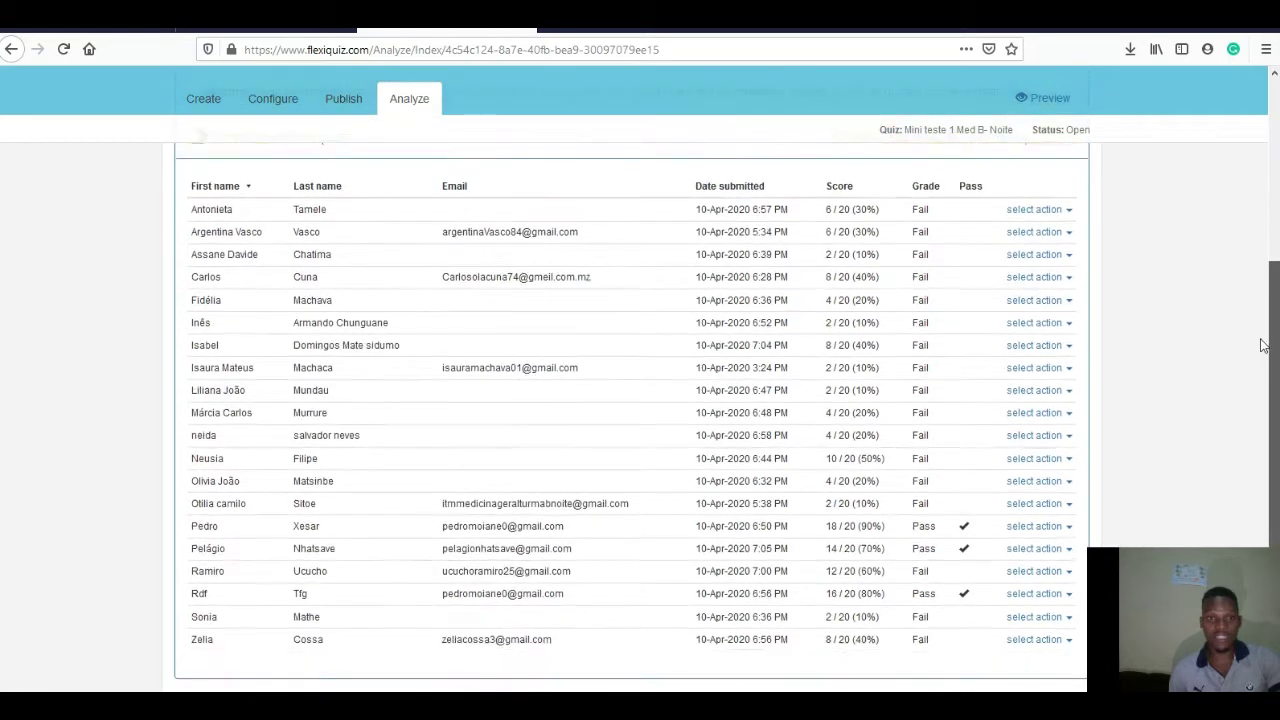
scroll(533, 248, "down", 1)
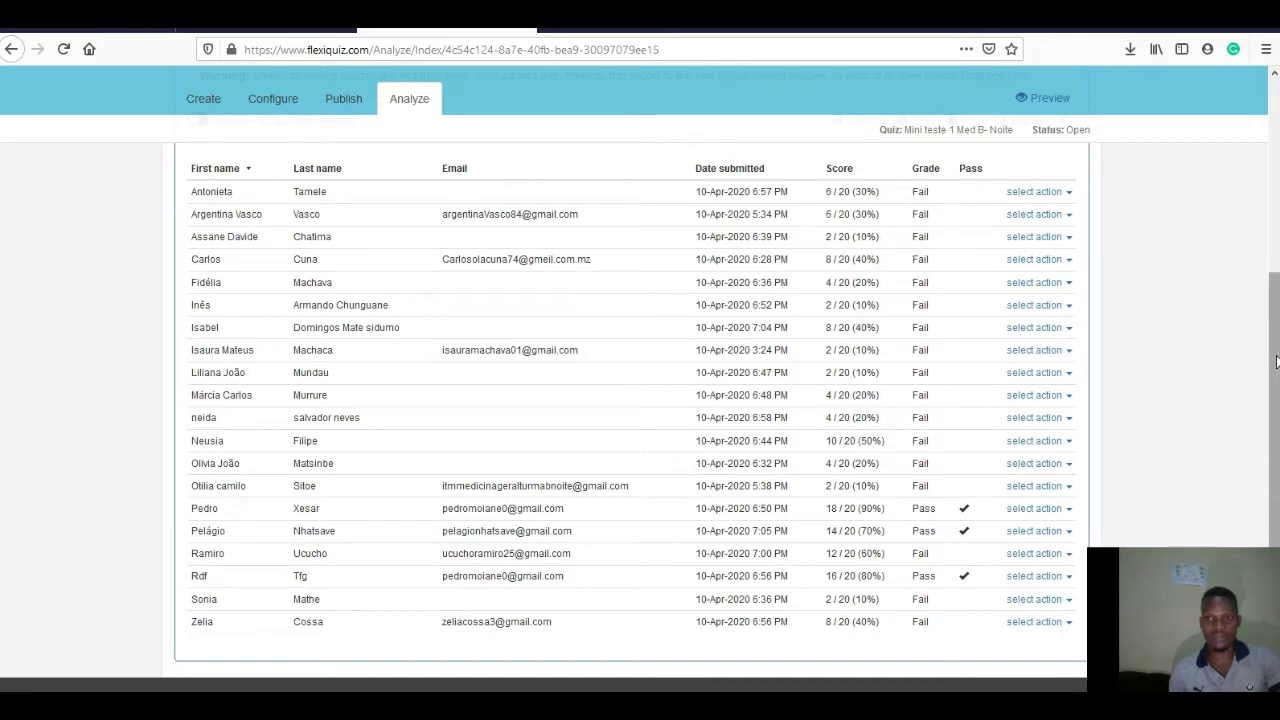
mouse_move(1275, 360)
left_mouse_down()
mouse_move(1268, 332)
mouse_move(1257, 369)
left_mouse_up()
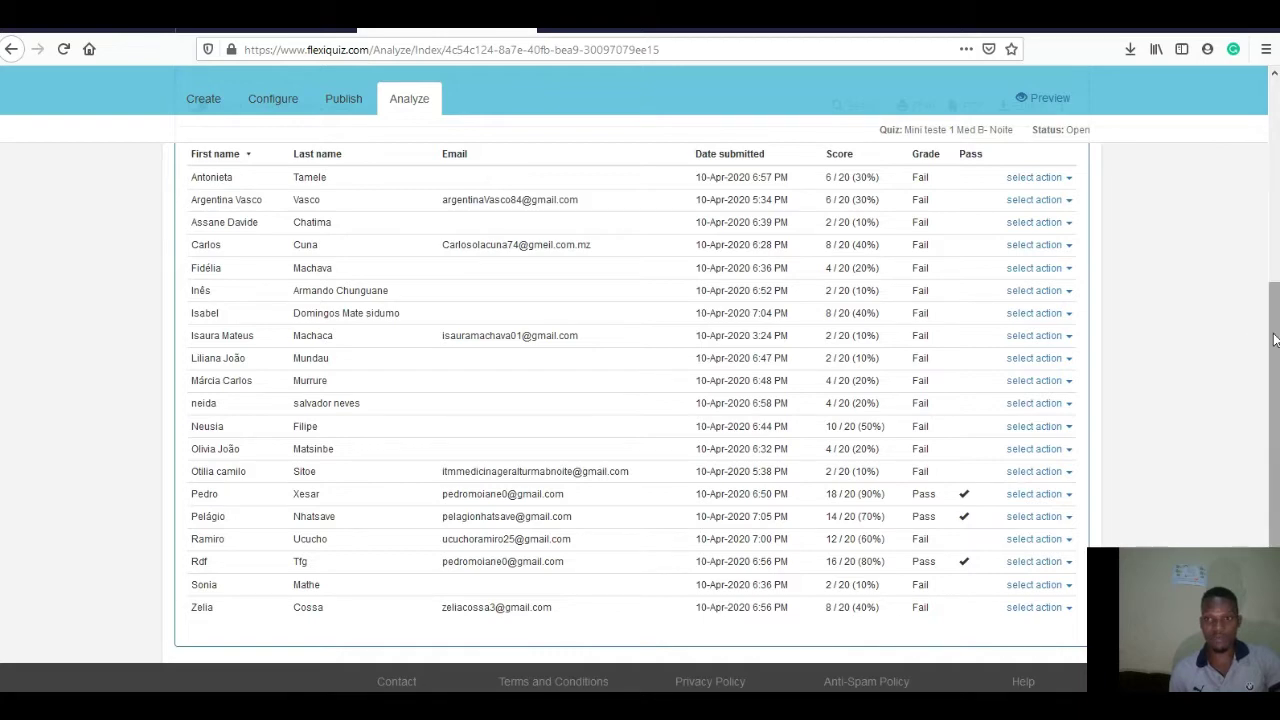
scroll(1260, 310, "up", 1)
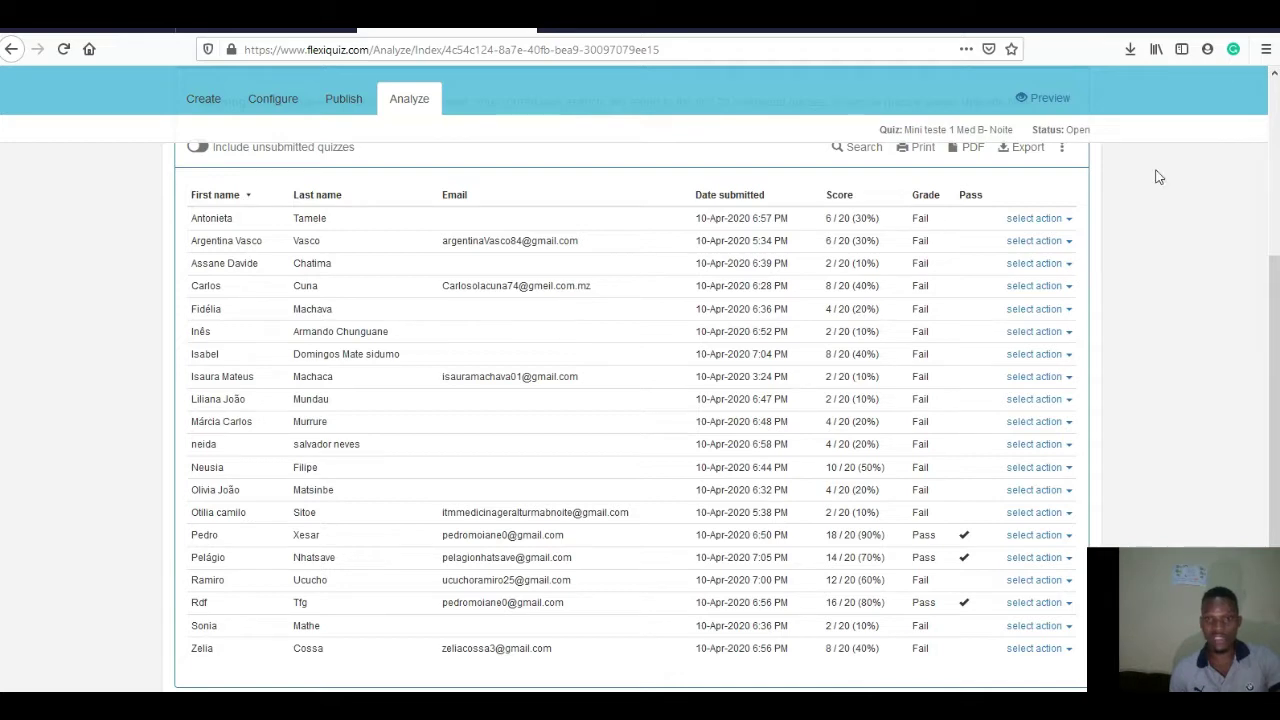
left_click(1069, 221)
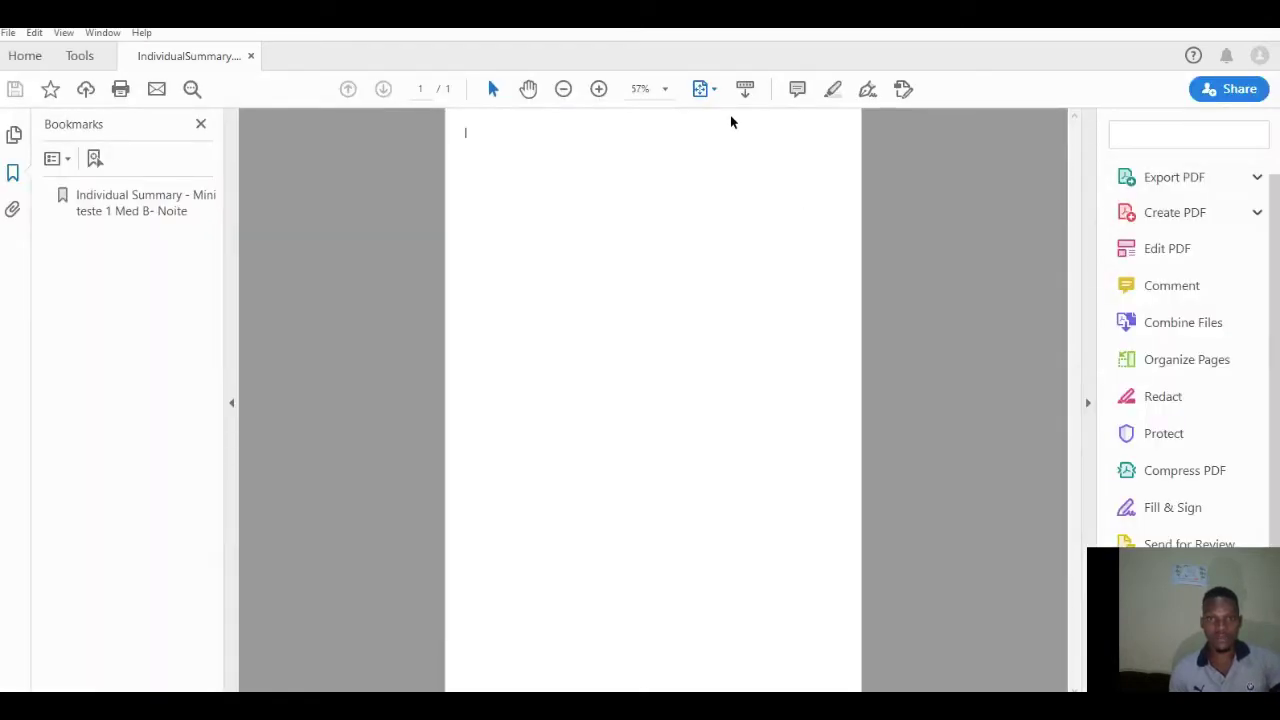
Step: Enlarge the summary PDF to 100% in Adobe Acrobat to check the saved results, and return to the quiz report in Firefox
left_click(598, 89)
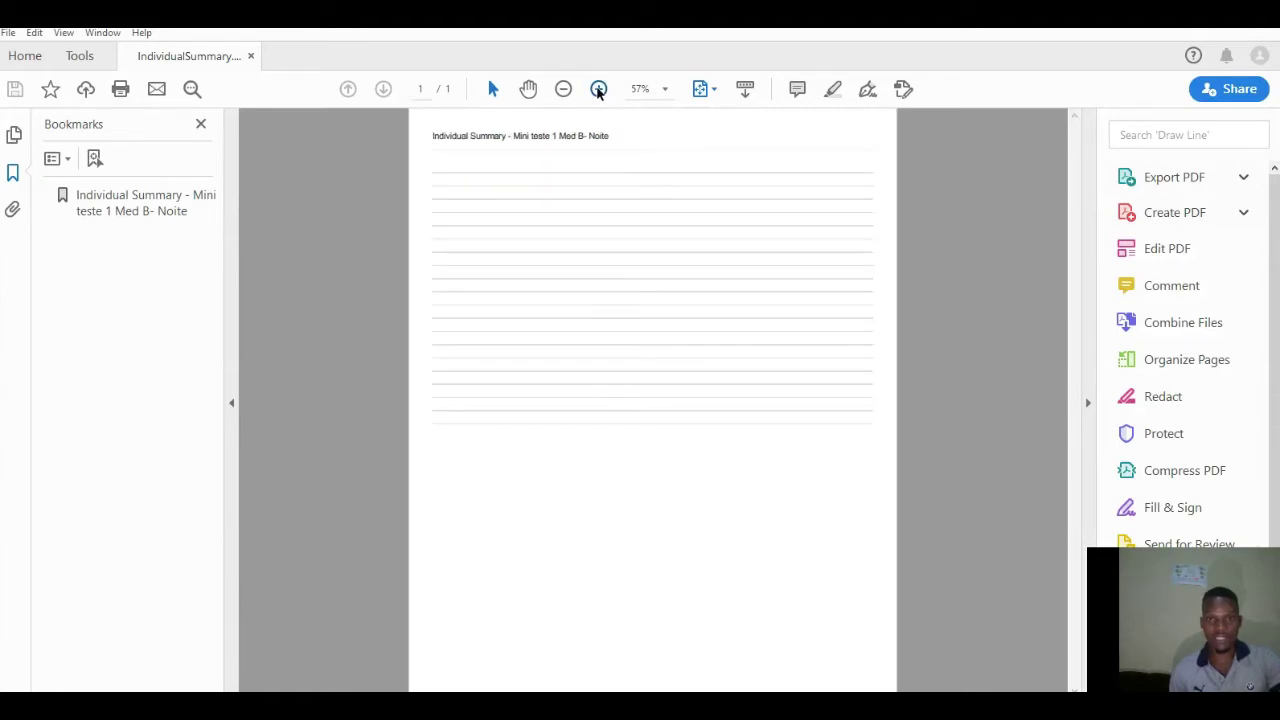
left_click(598, 89)
left_click(598, 89)
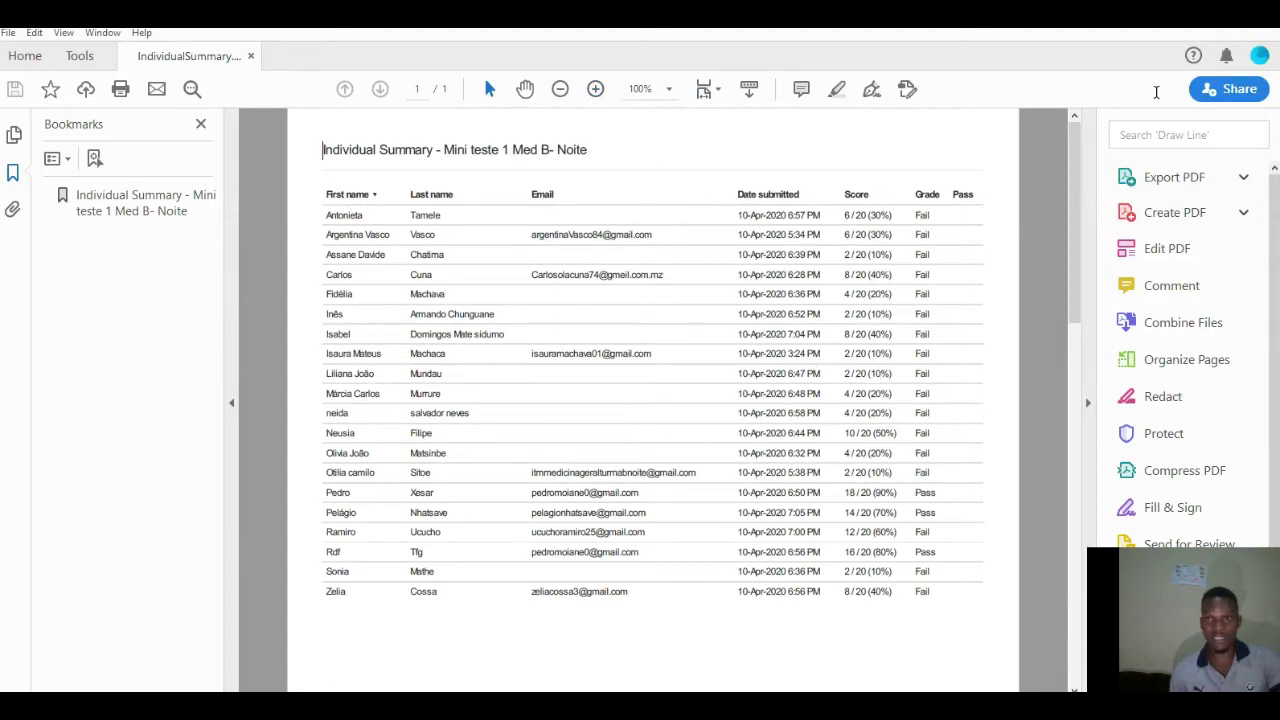
key("alt+Tab")
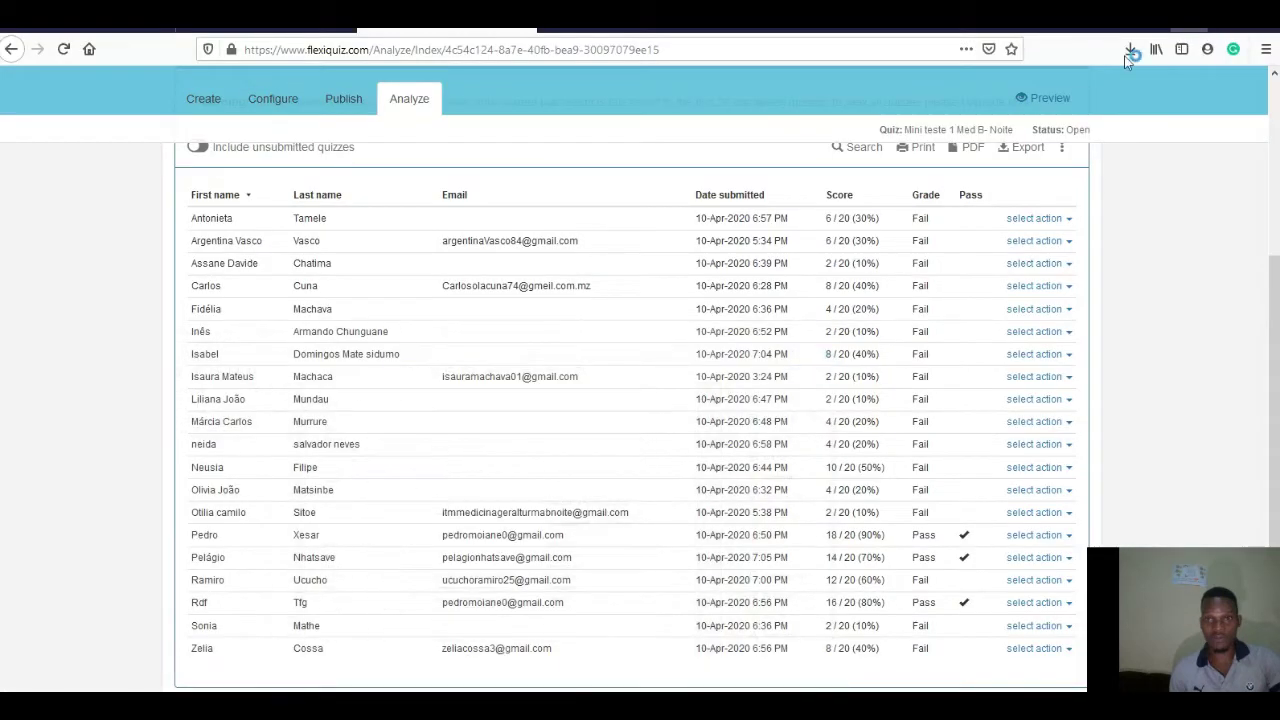
Step: Delete the first three respondents' submissions from the Individual Summary, confirming each deletion
left_click(1069, 220)
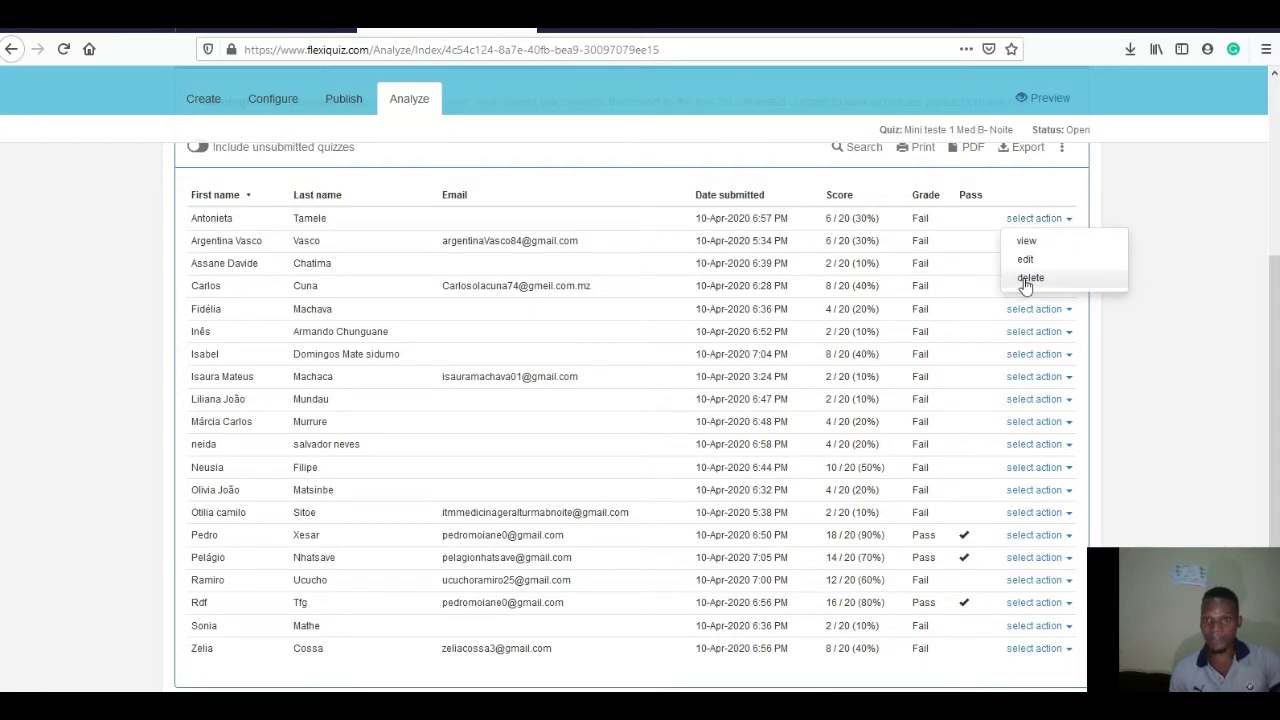
left_click(1060, 277)
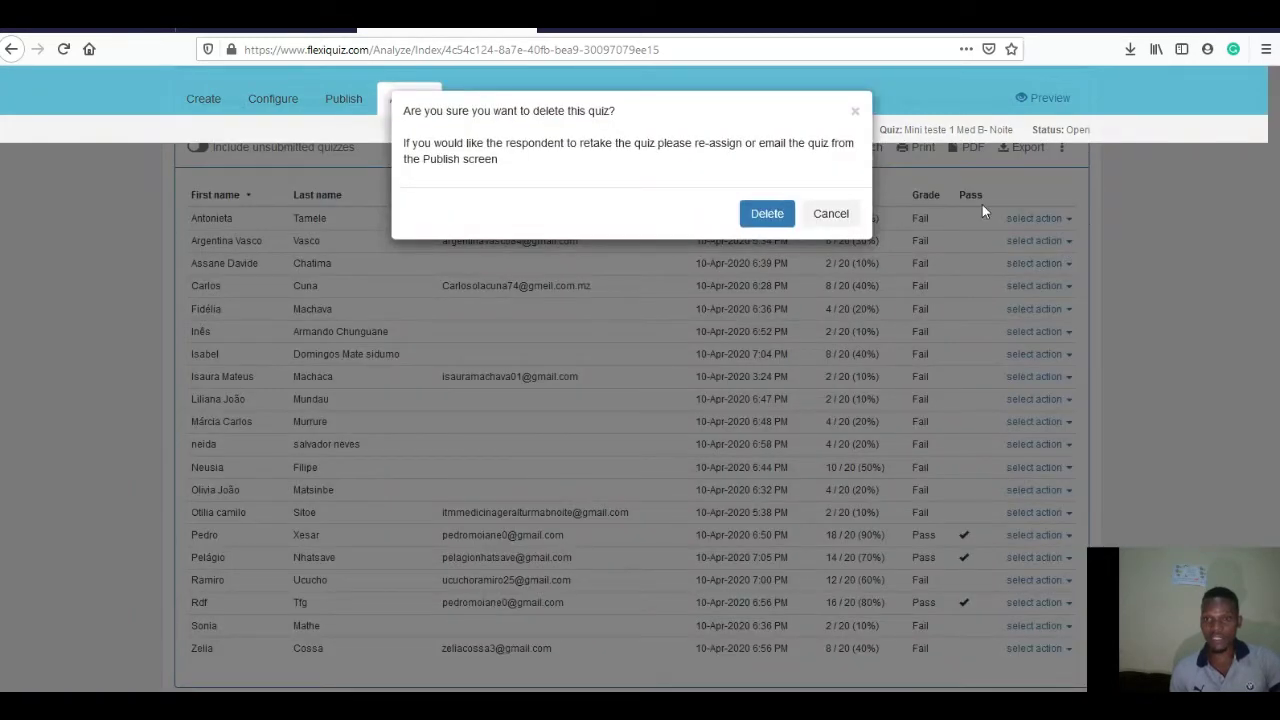
left_click(781, 214)
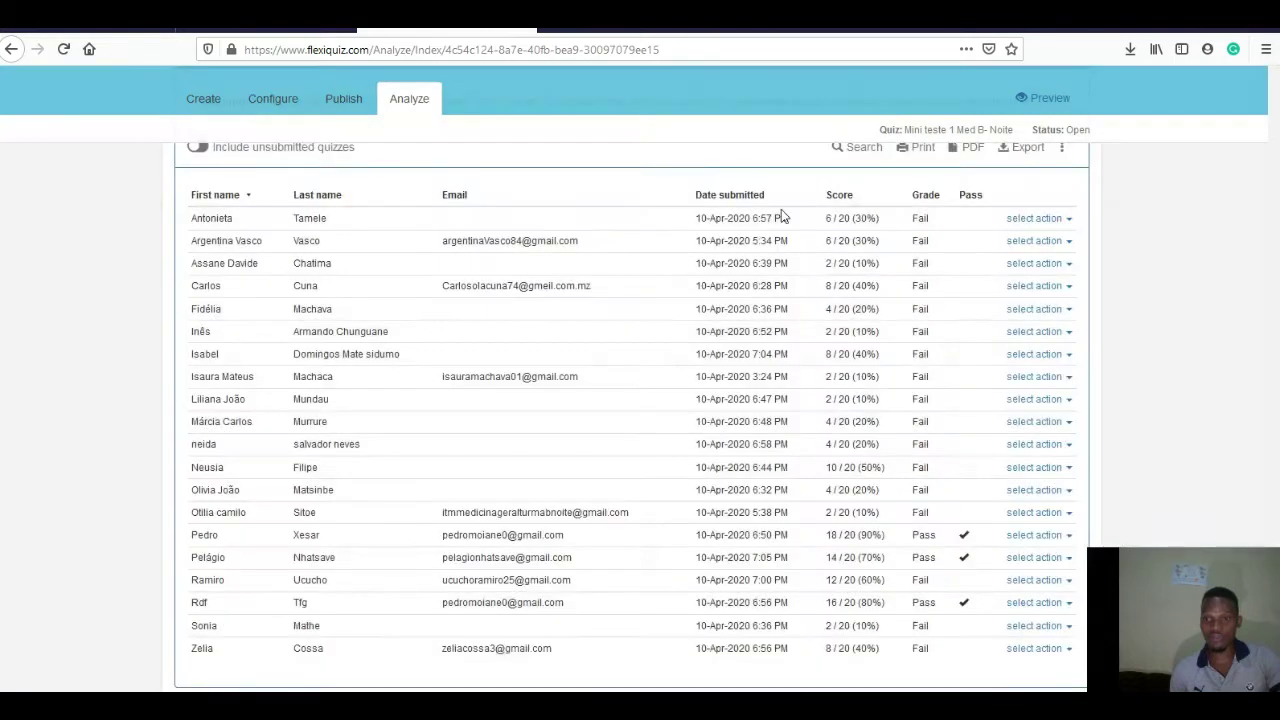
left_click(1067, 220)
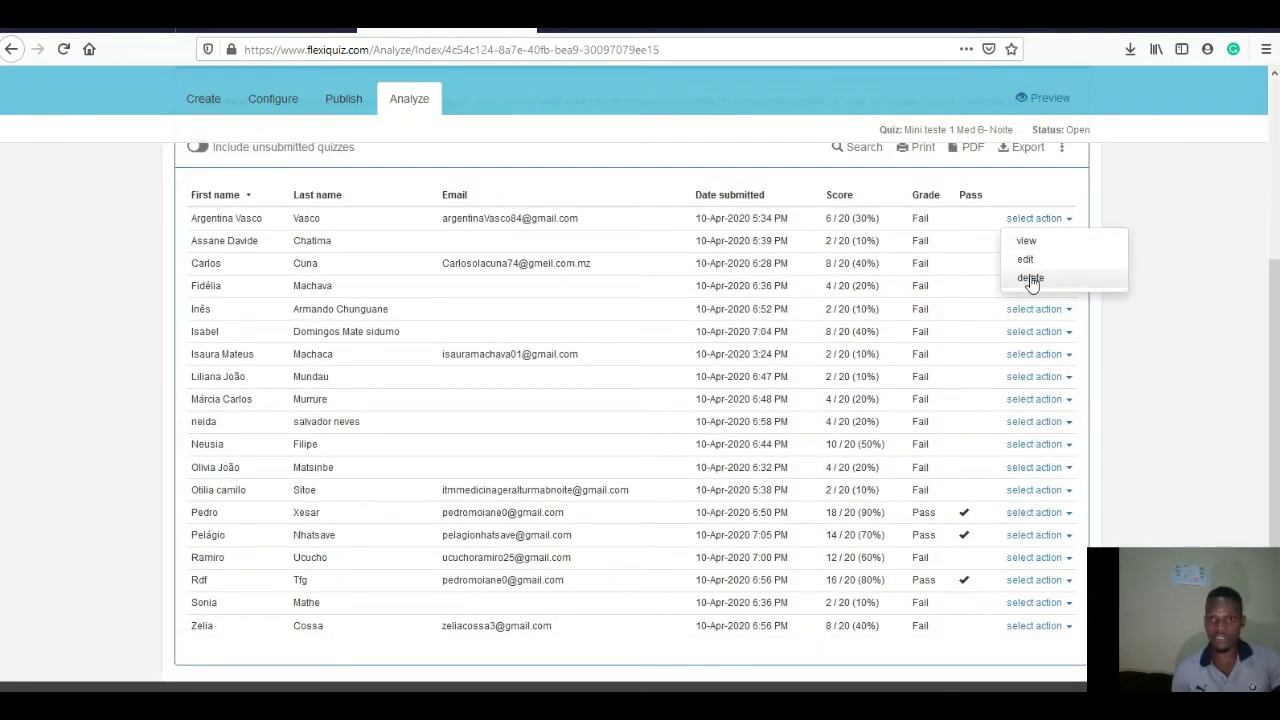
left_click(1030, 279)
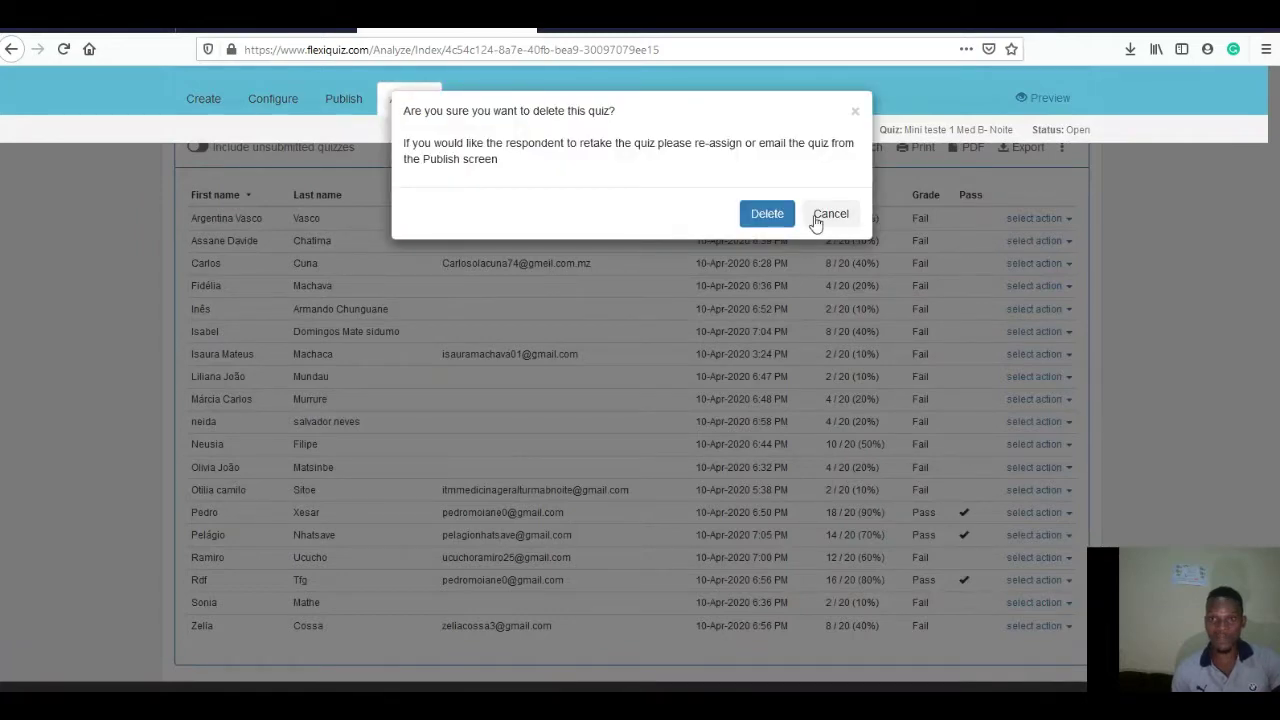
left_click(782, 215)
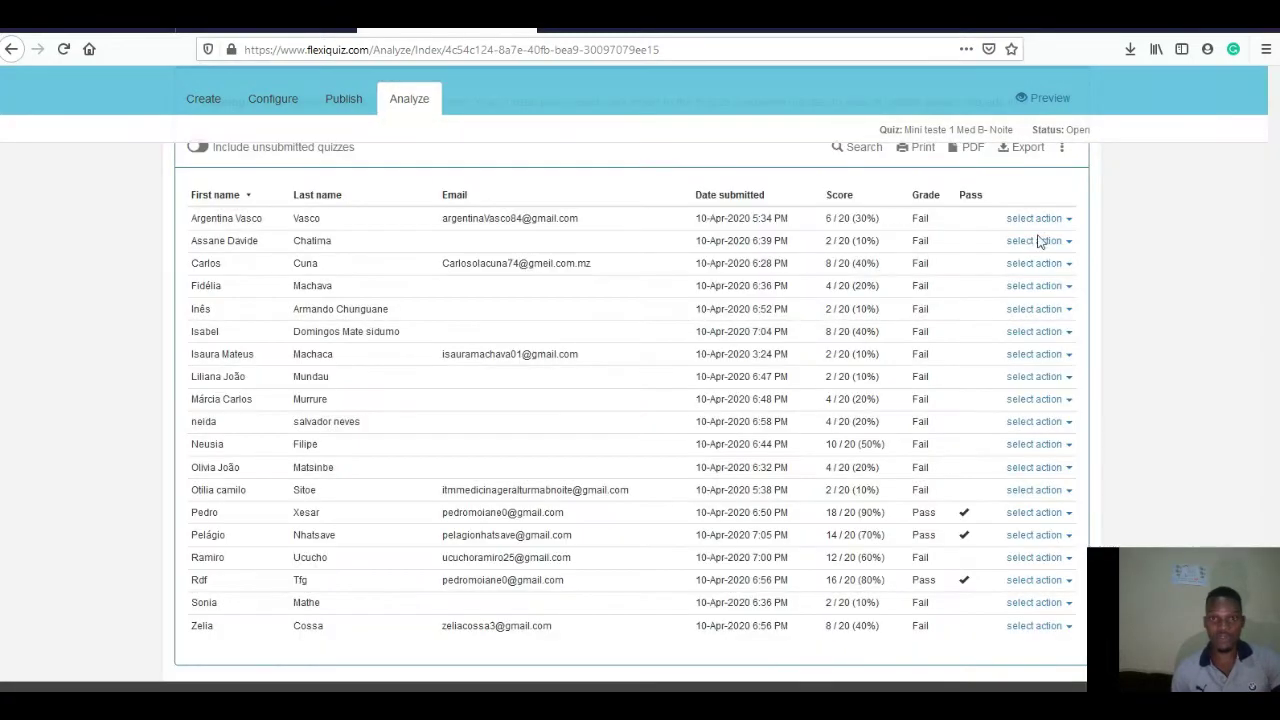
left_click(1068, 222)
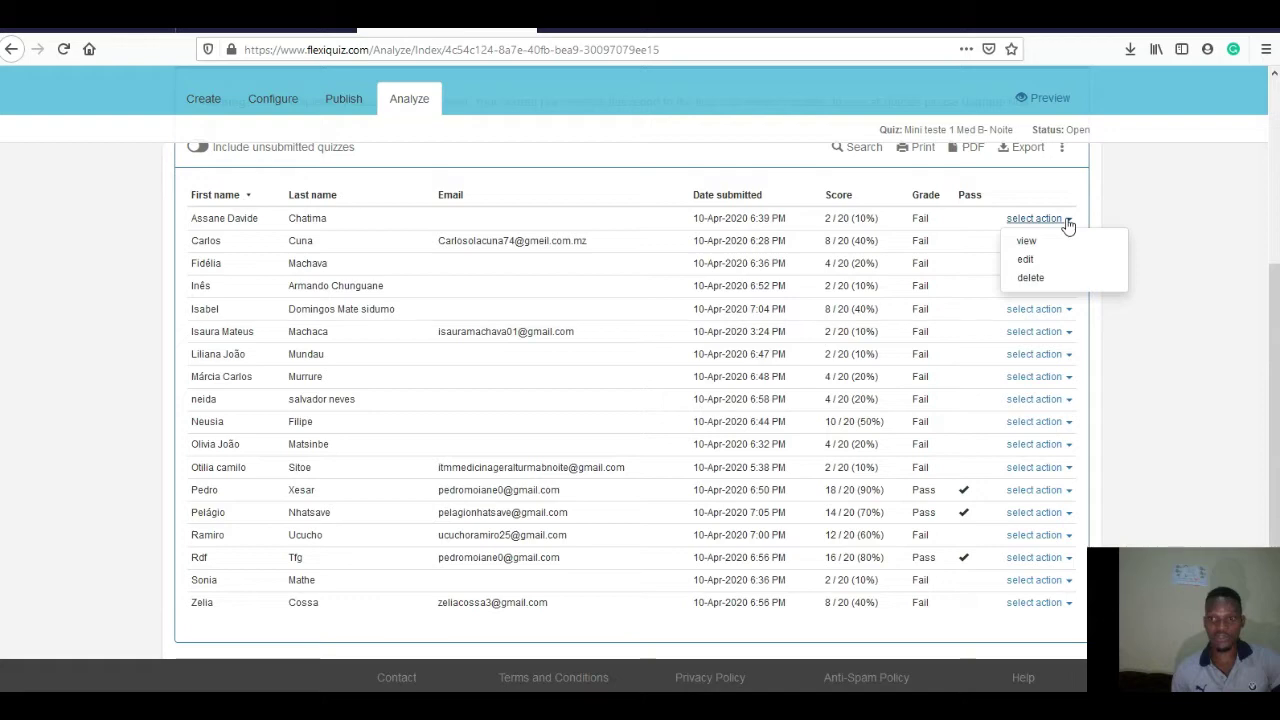
left_click(1036, 279)
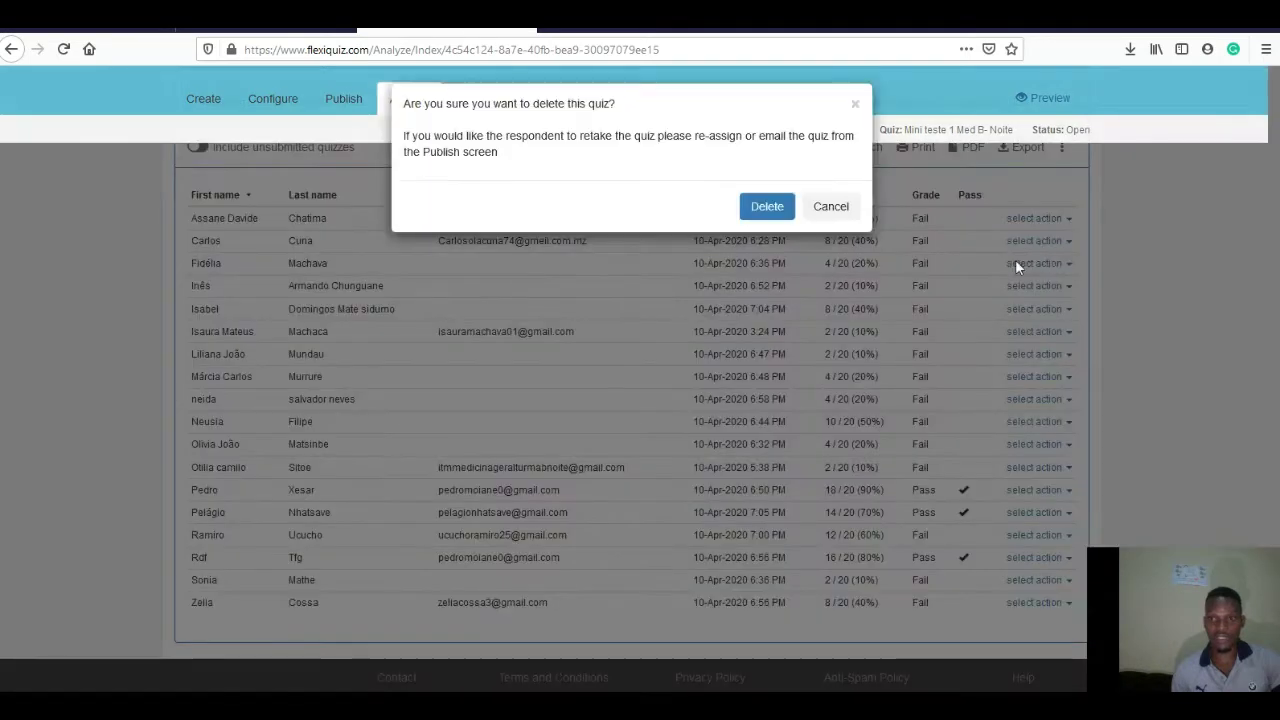
left_click(768, 214)
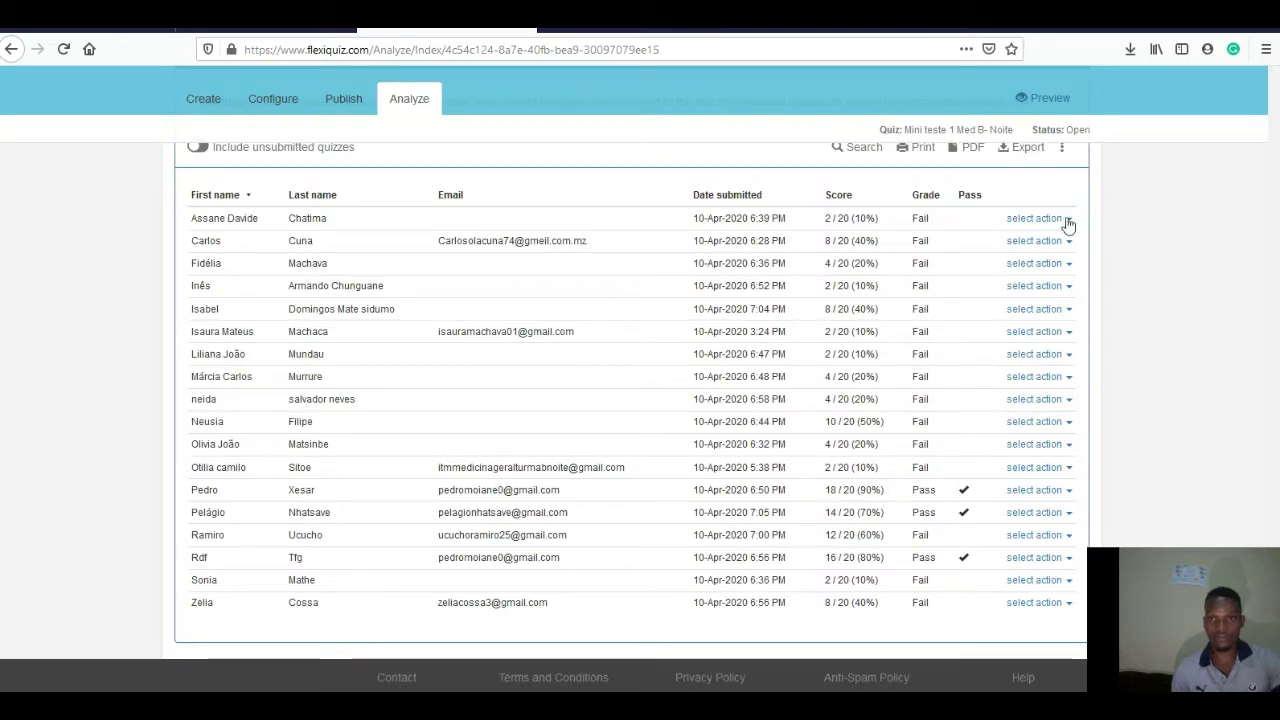
Step: Delete the first three listed submissions, dated 10-Apr-2020 6:28 PM, 6:36 PM (4 / 20) and 6:52 PM, confirming each deletion
left_click(1068, 220)
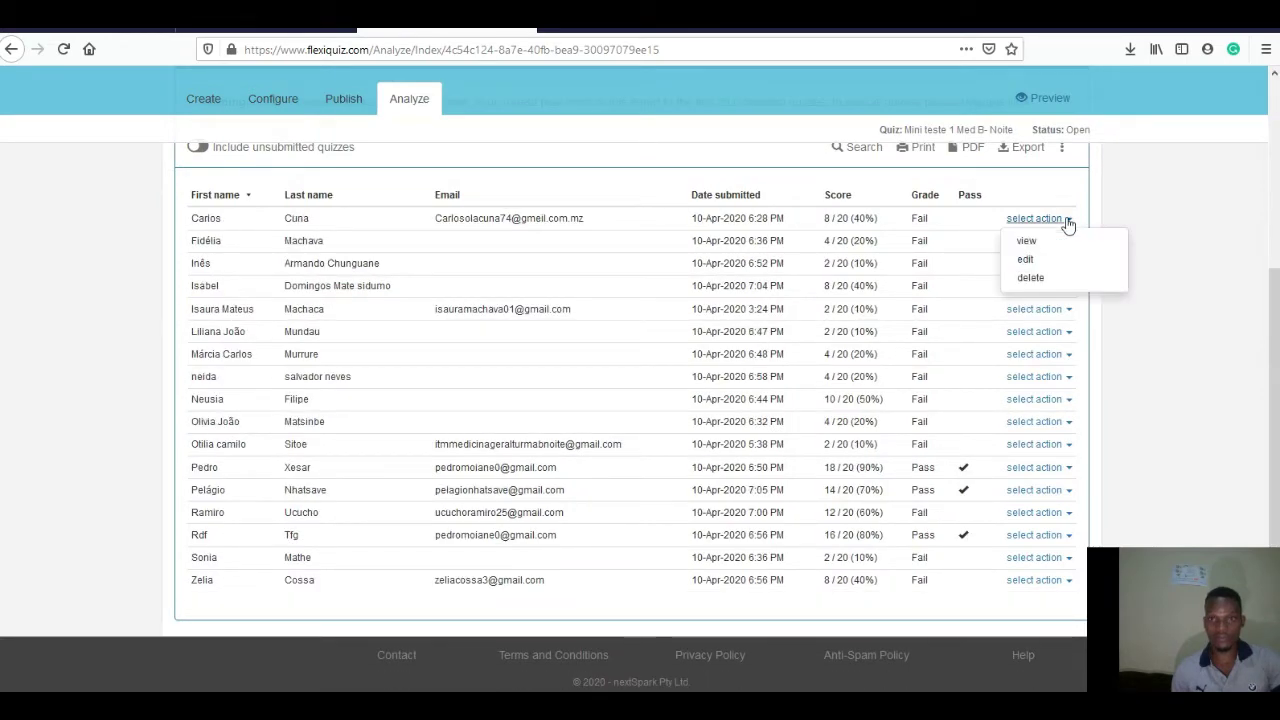
left_click(1028, 279)
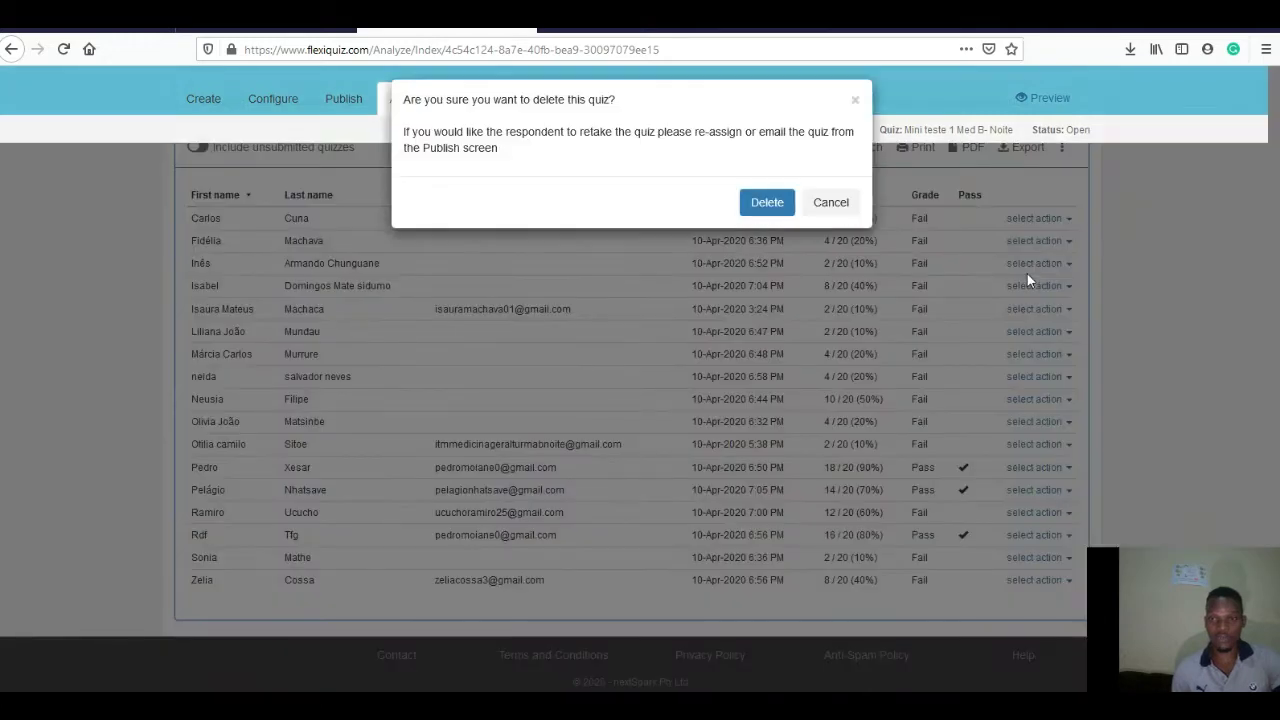
left_click(767, 215)
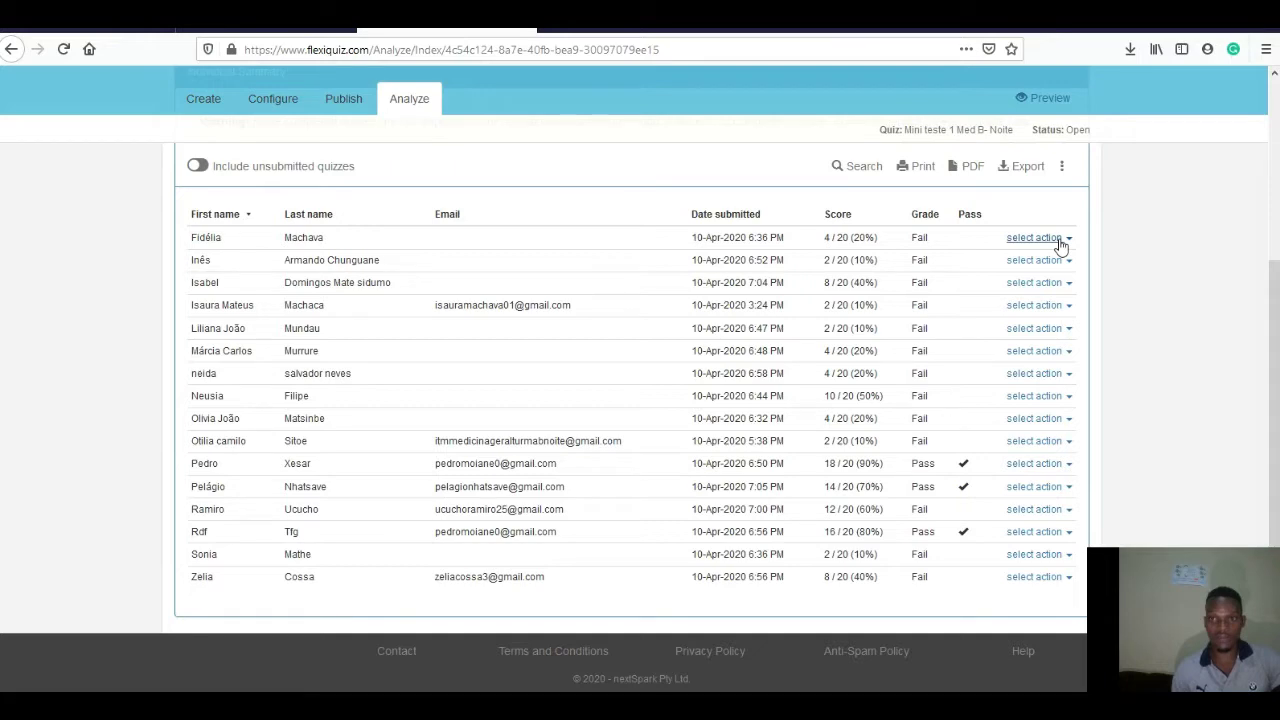
left_click(1060, 242)
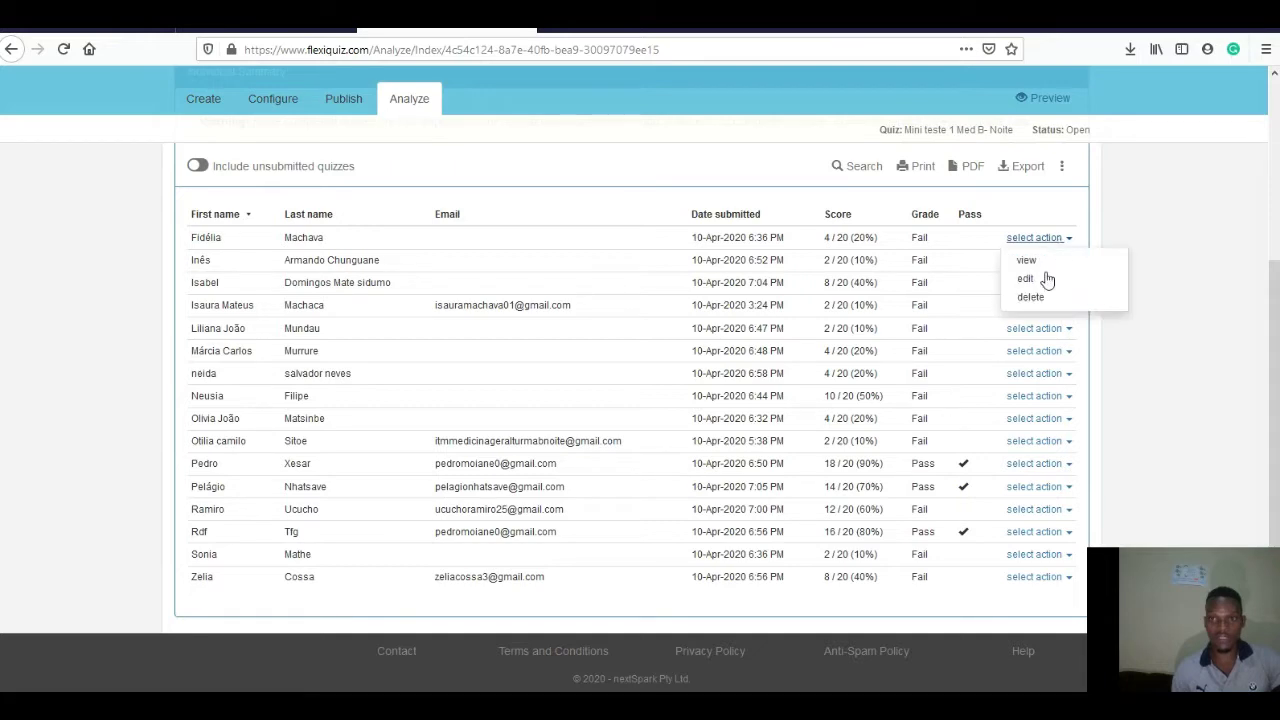
left_click(1027, 298)
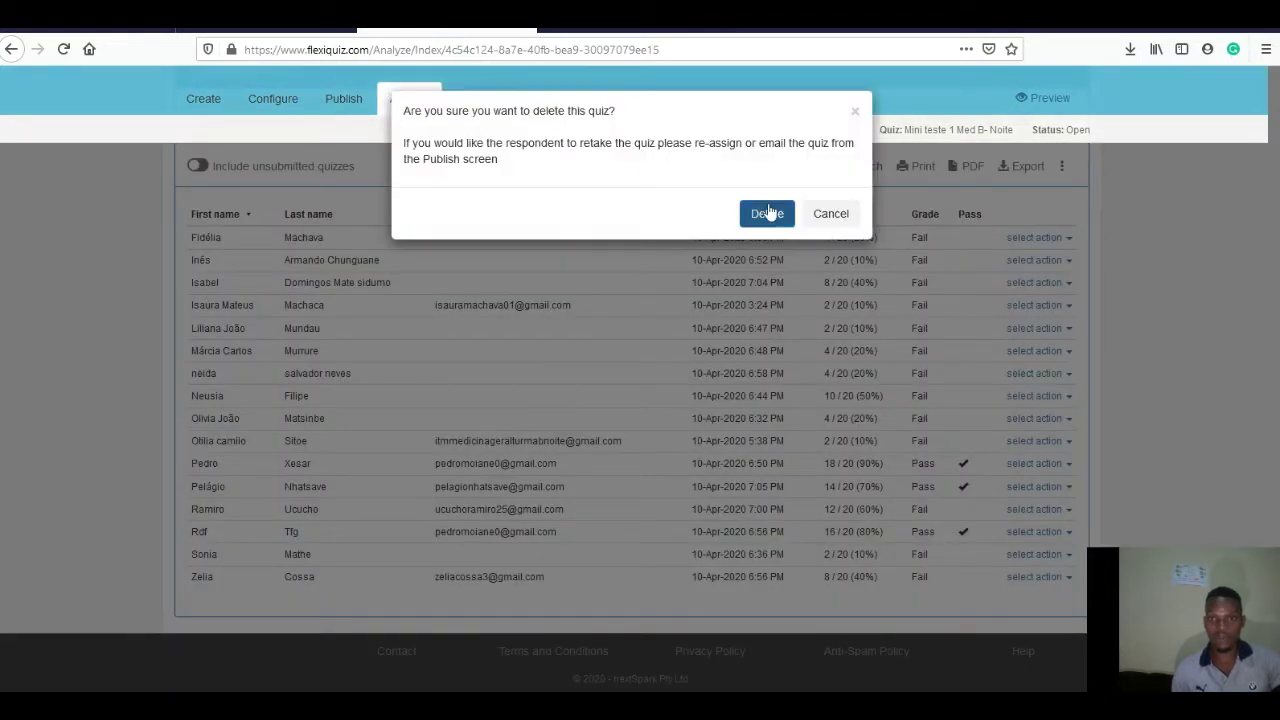
left_click(768, 215)
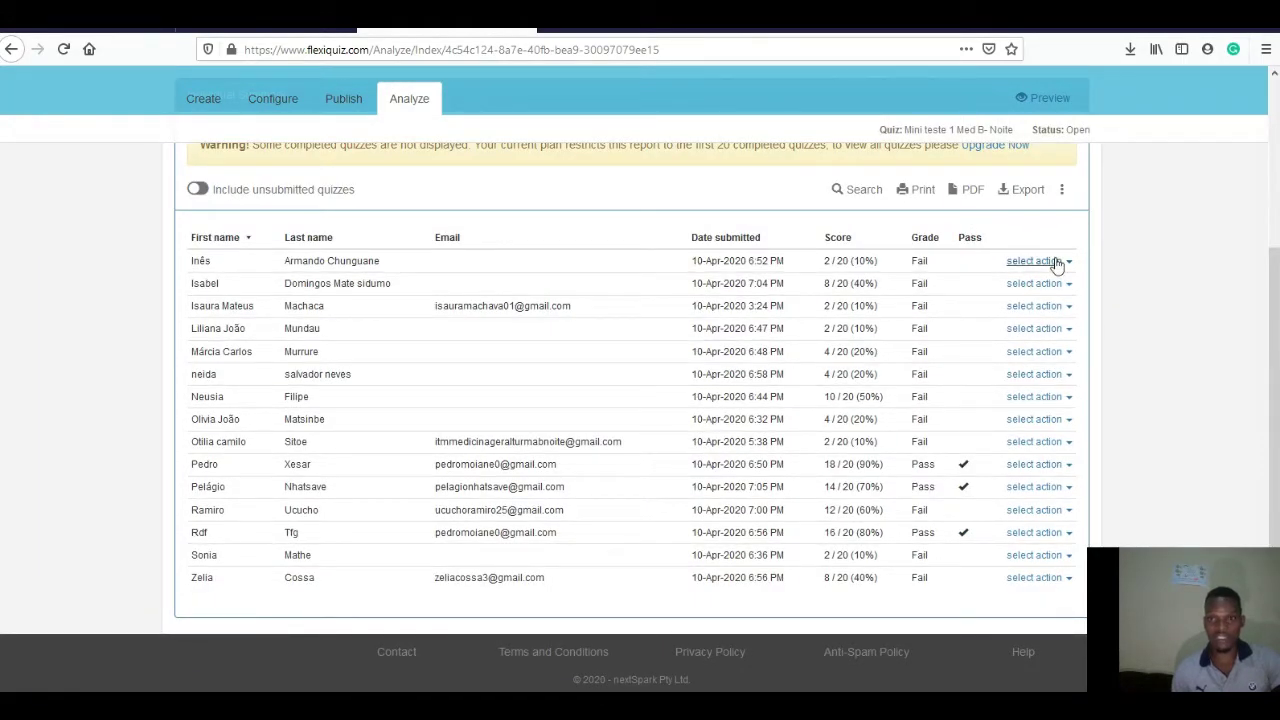
left_click(1056, 266)
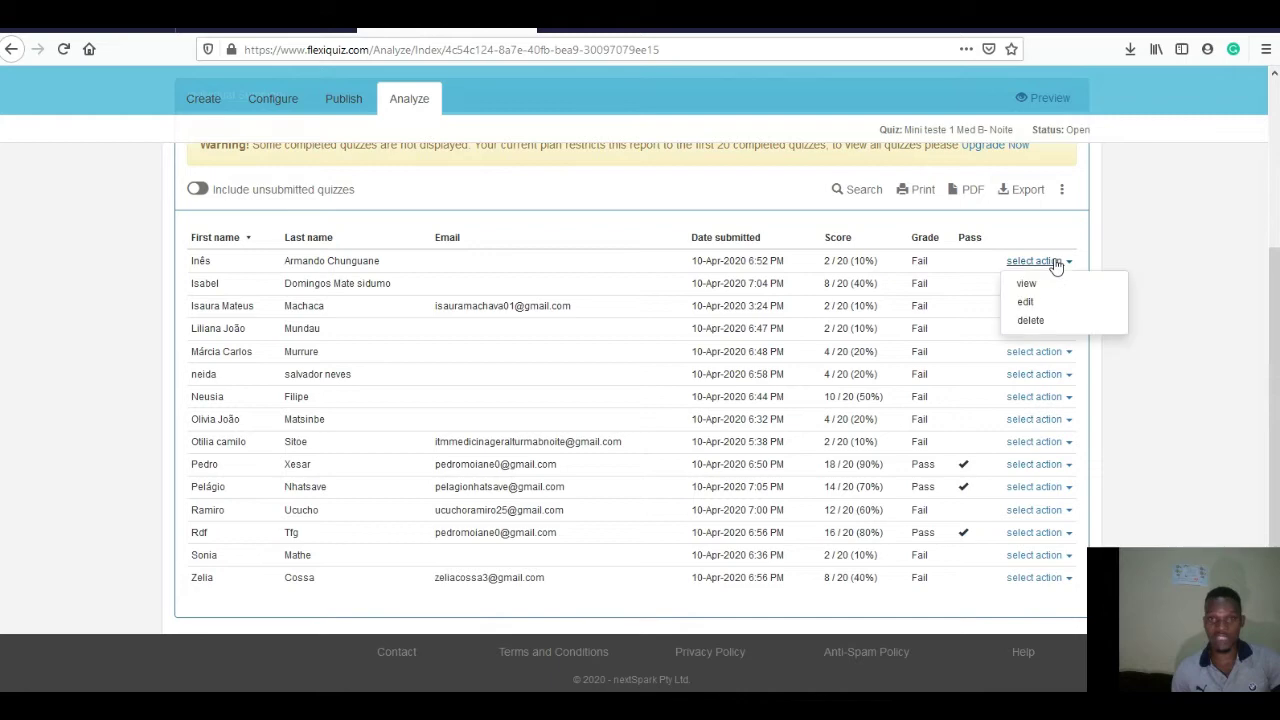
left_click(1031, 320)
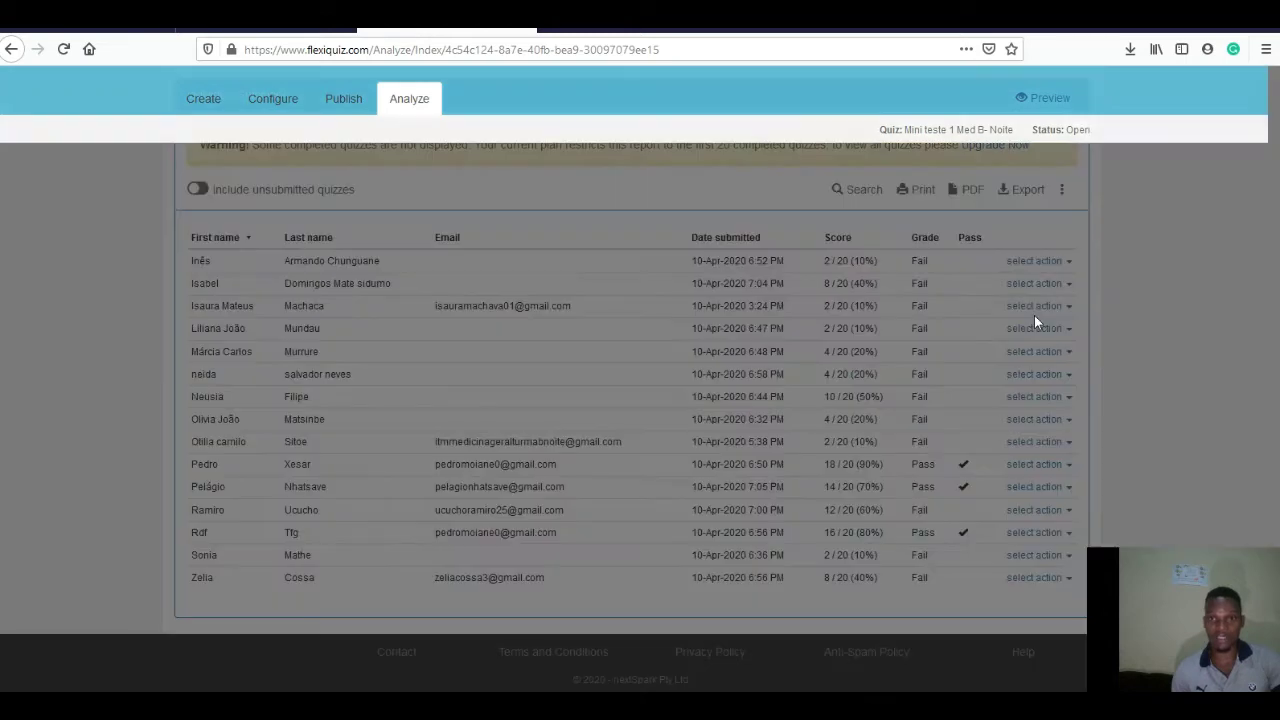
left_click(768, 214)
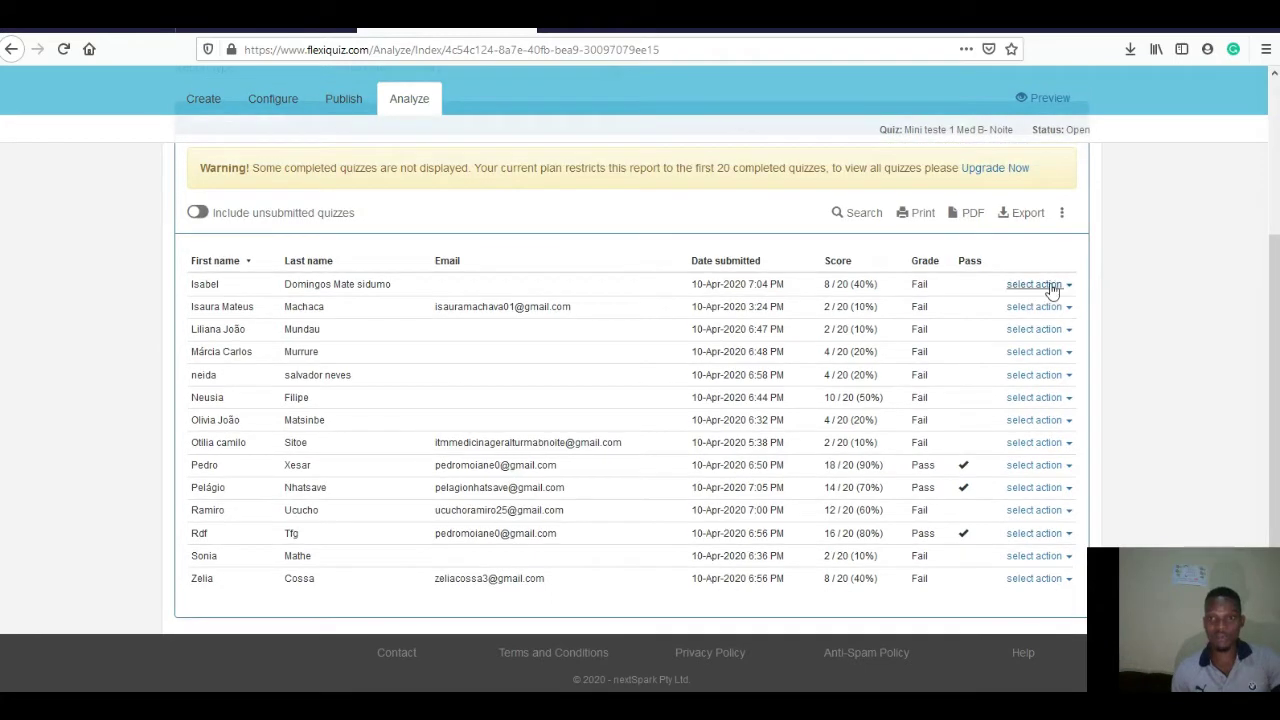
Step: Delete the submissions dated 10-Apr-2020 7:04 PM, 3:24 PM and 6:47 PM from the Individual Summary, confirming each deletion
left_click(1053, 287)
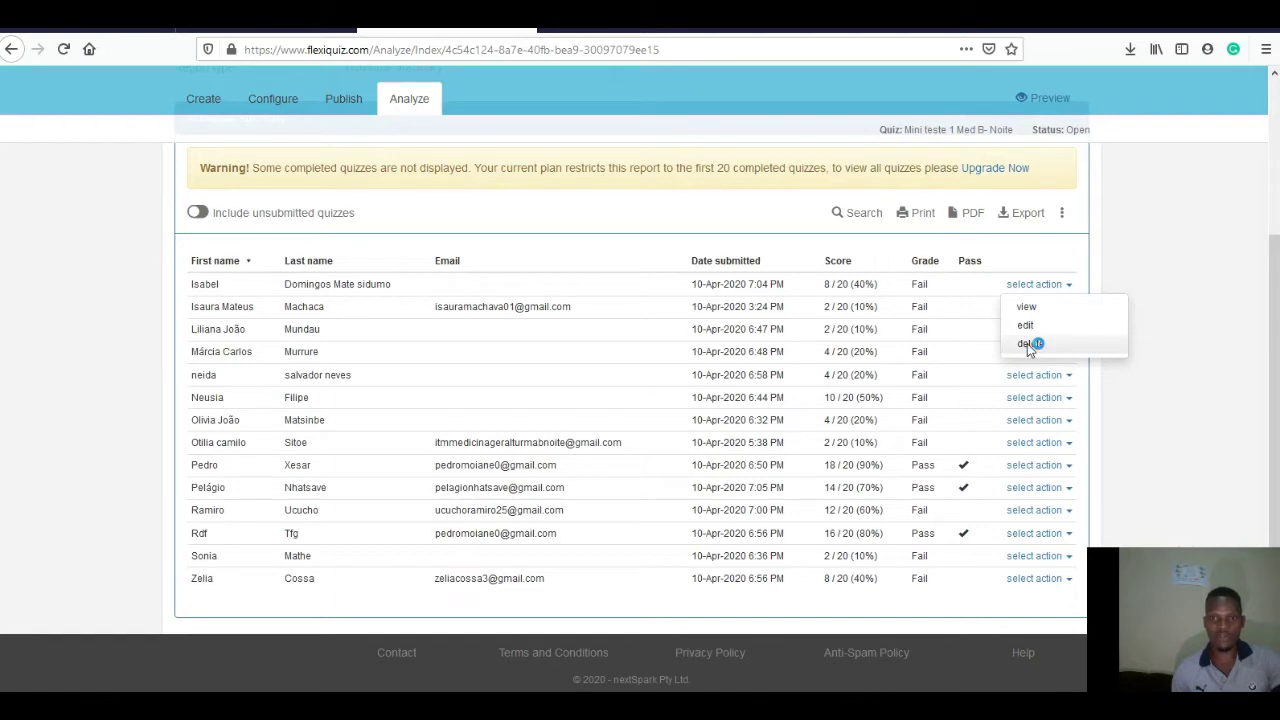
left_click(1026, 343)
left_click(768, 214)
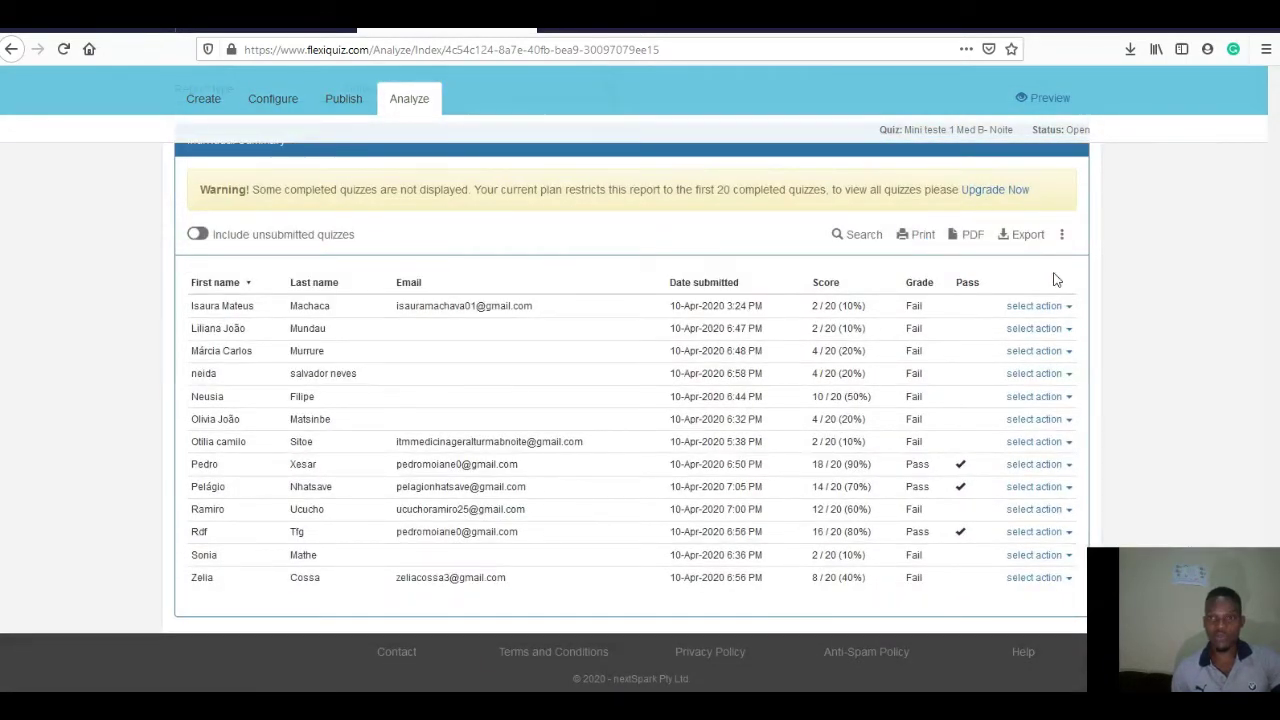
left_click(1048, 310)
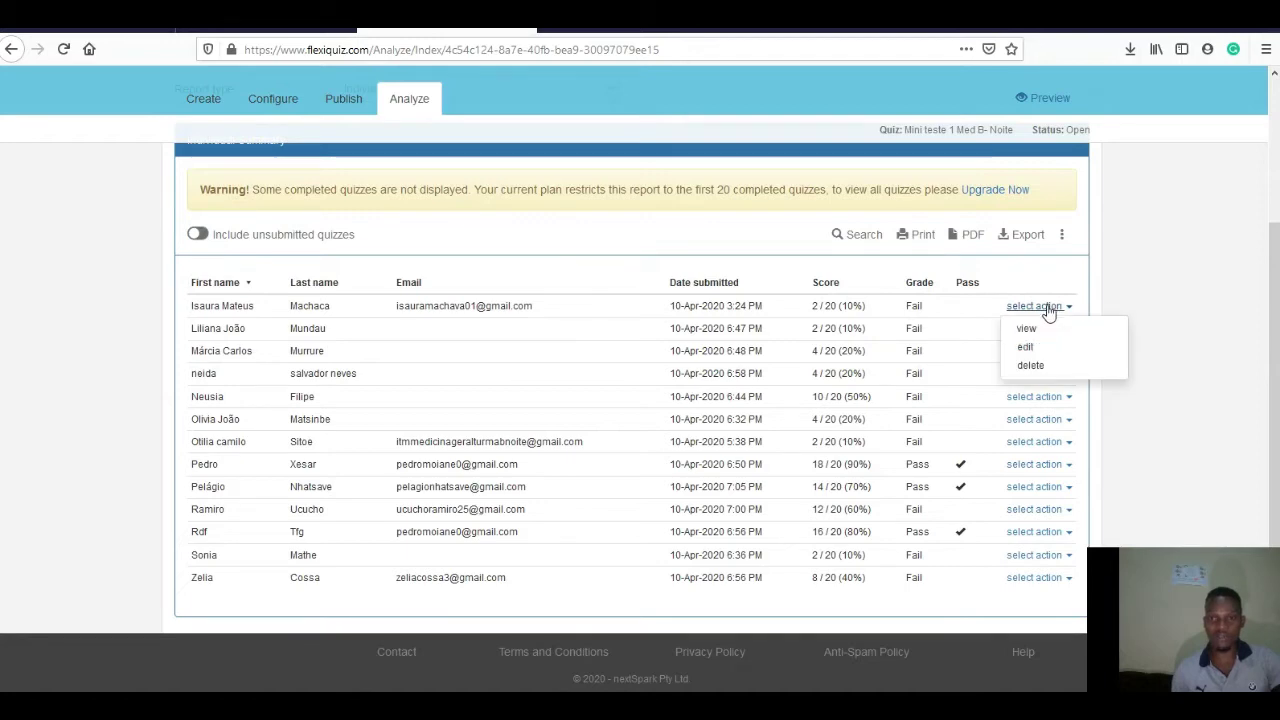
left_click(1031, 366)
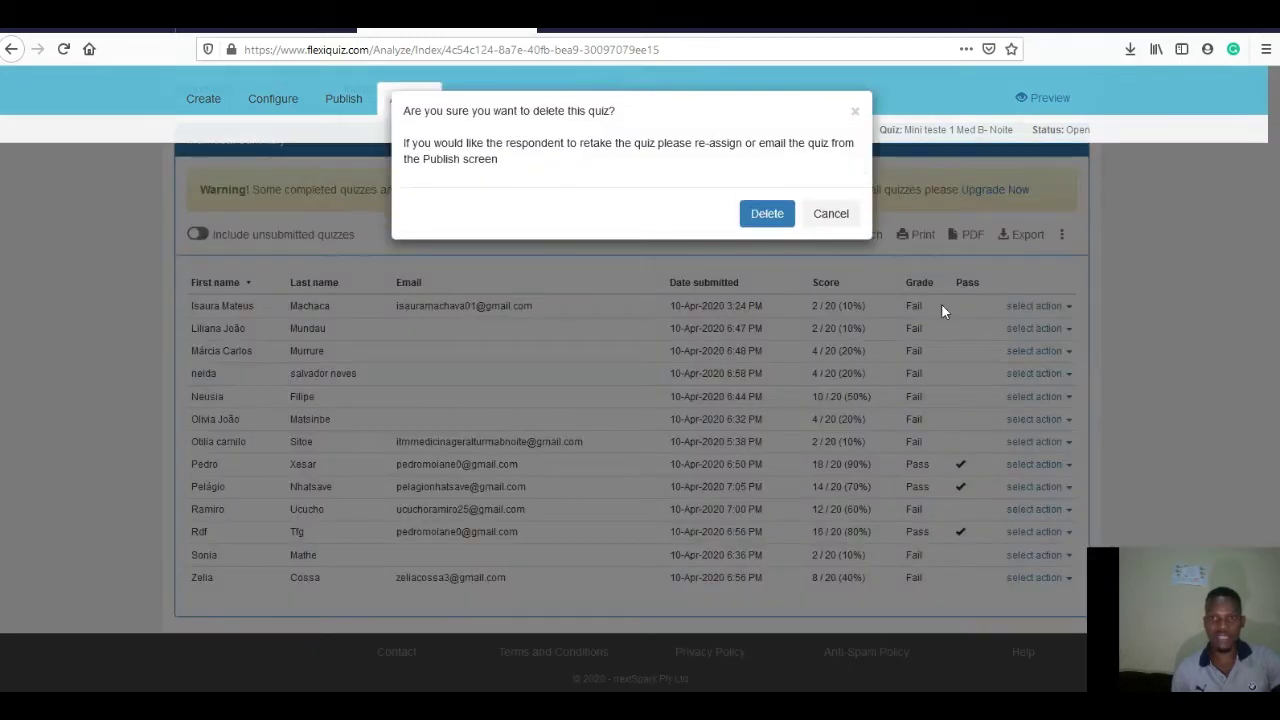
left_click(768, 212)
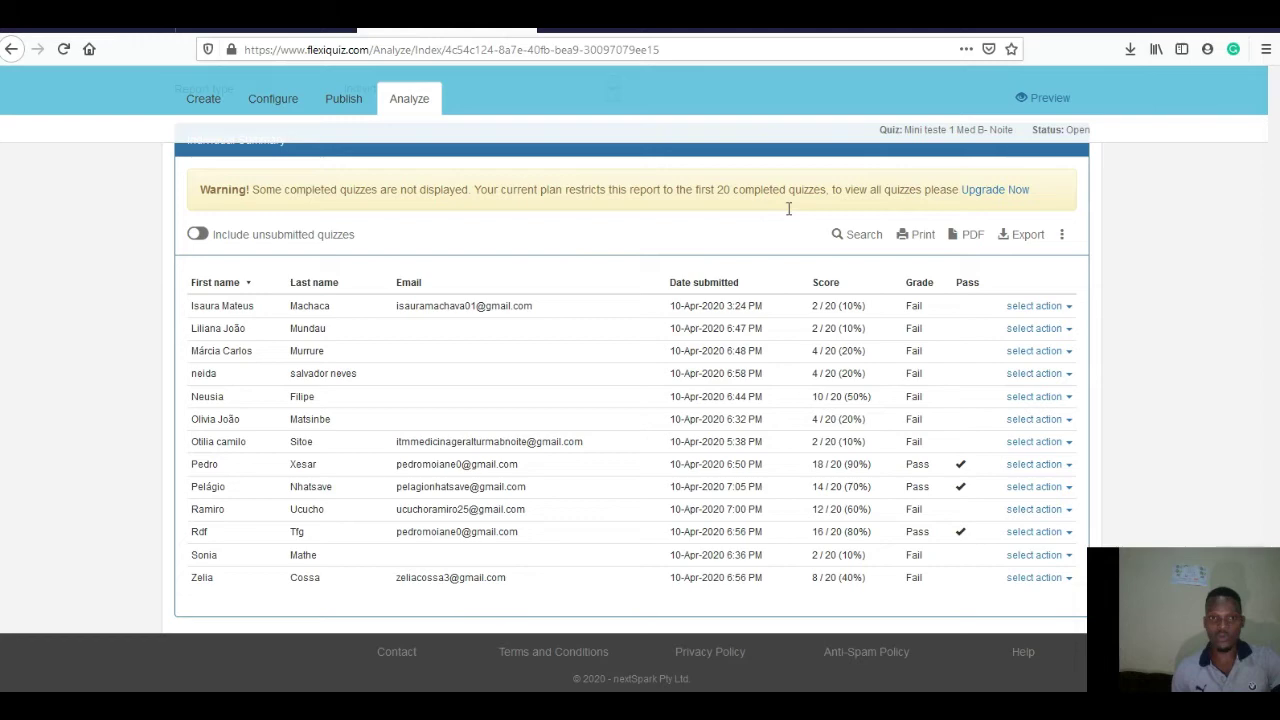
left_click(1046, 330)
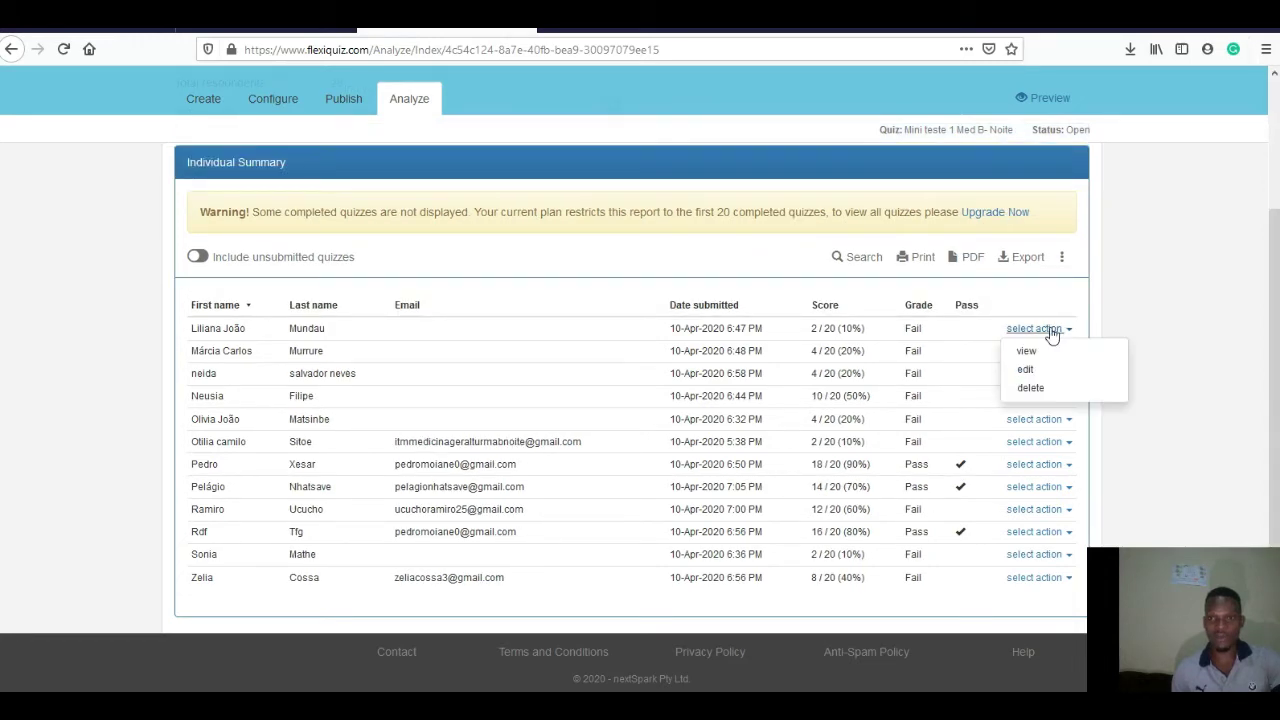
left_click(1031, 389)
left_click(764, 226)
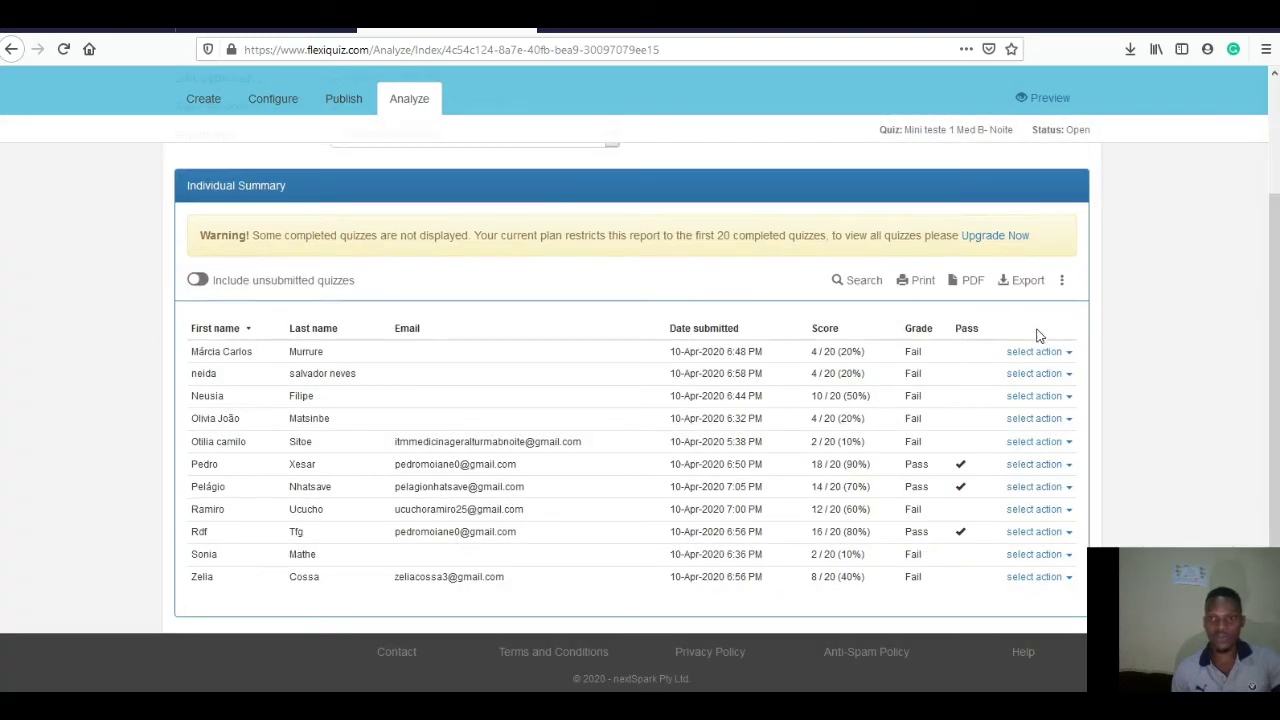
Step: Delete the submissions dated 10-Apr-2020 6:48 PM, 6:58 PM and 6:44 PM from the Individual Summary, confirming each deletion
left_click(1038, 352)
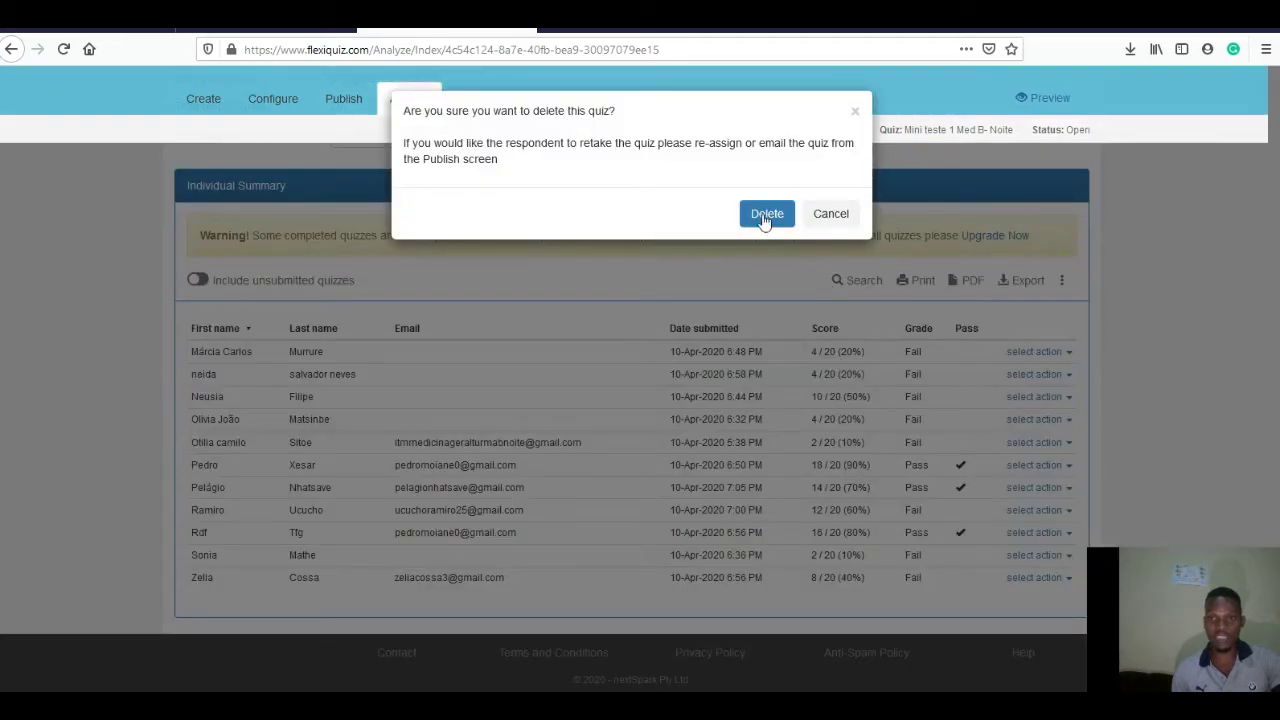
left_click(765, 215)
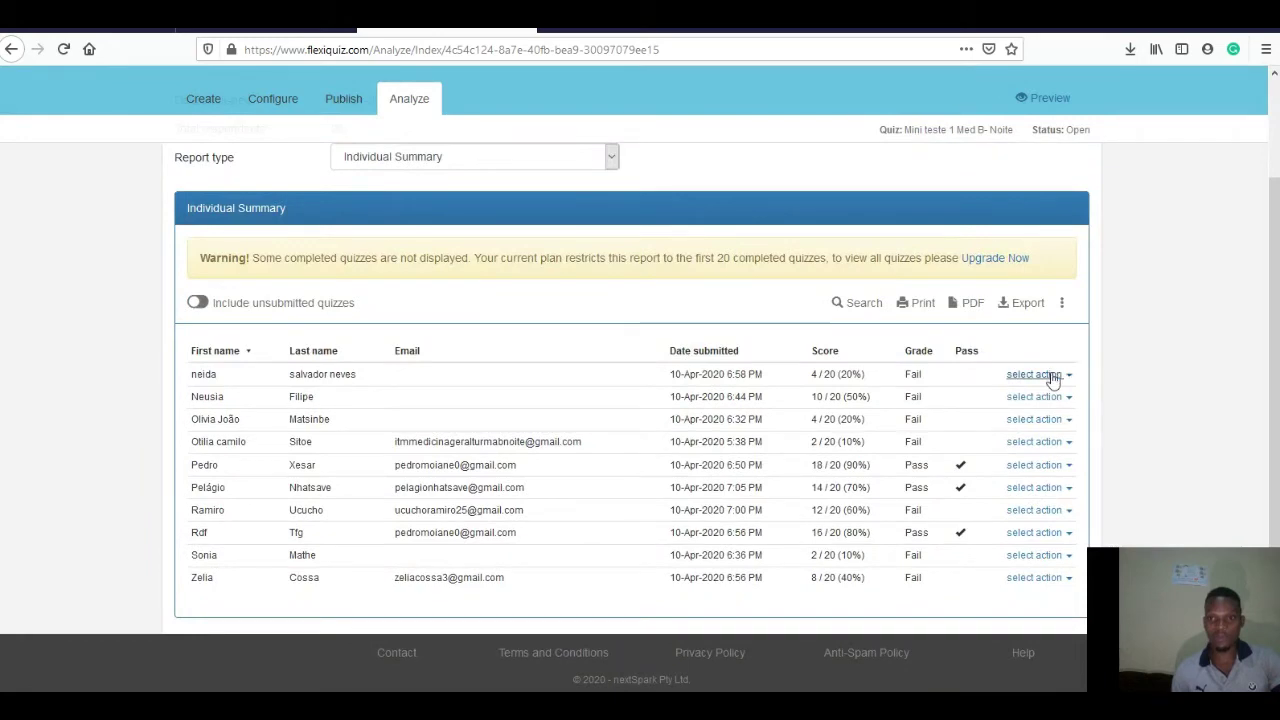
left_click(1050, 374)
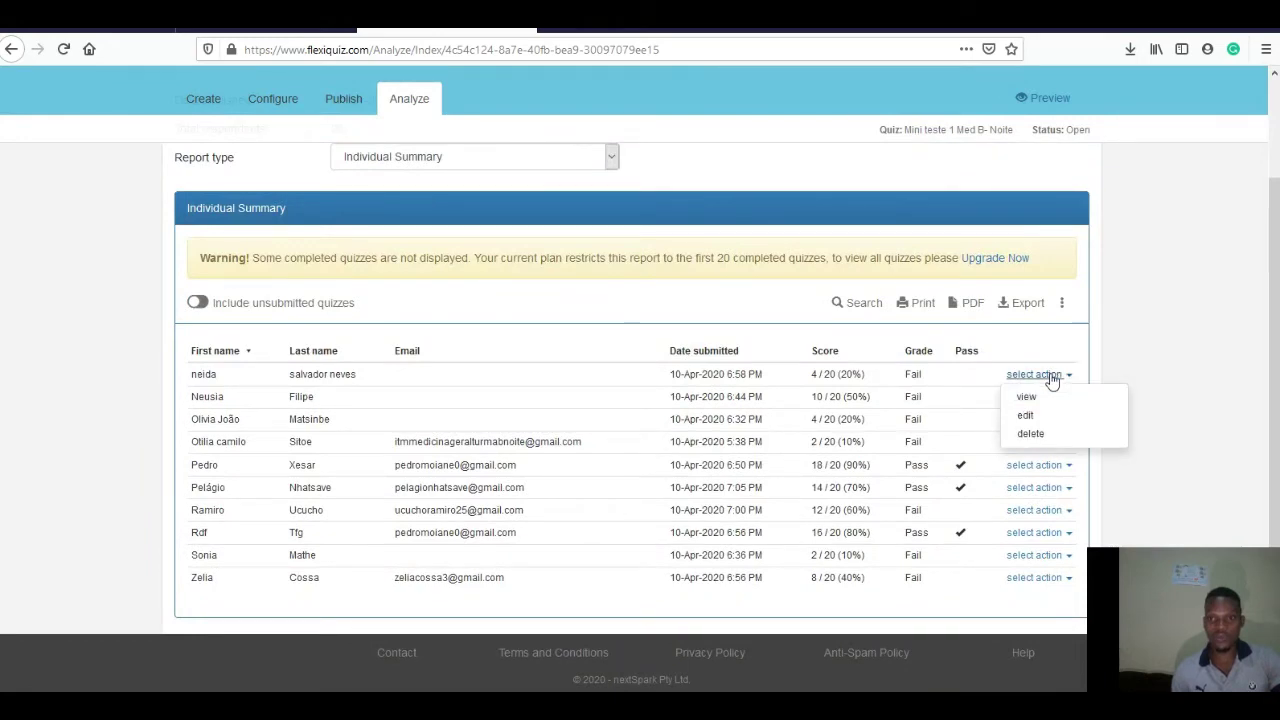
left_click(1032, 435)
left_click(765, 215)
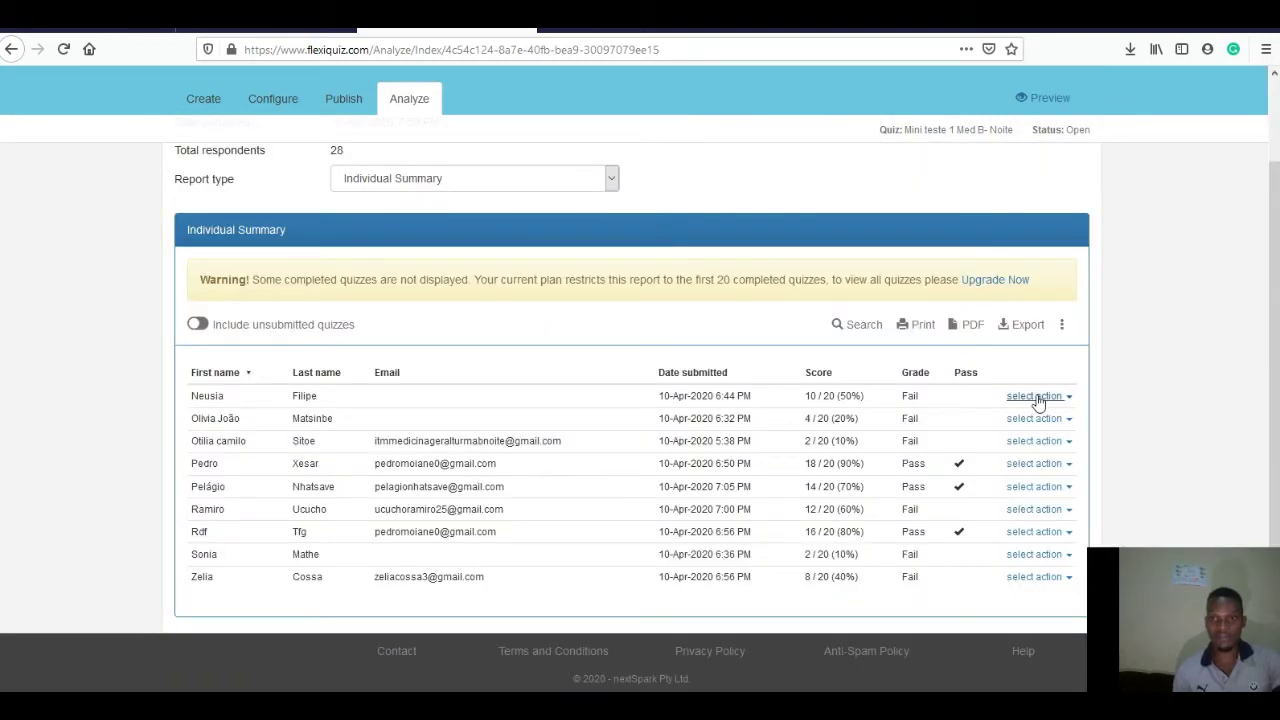
left_click(1038, 398)
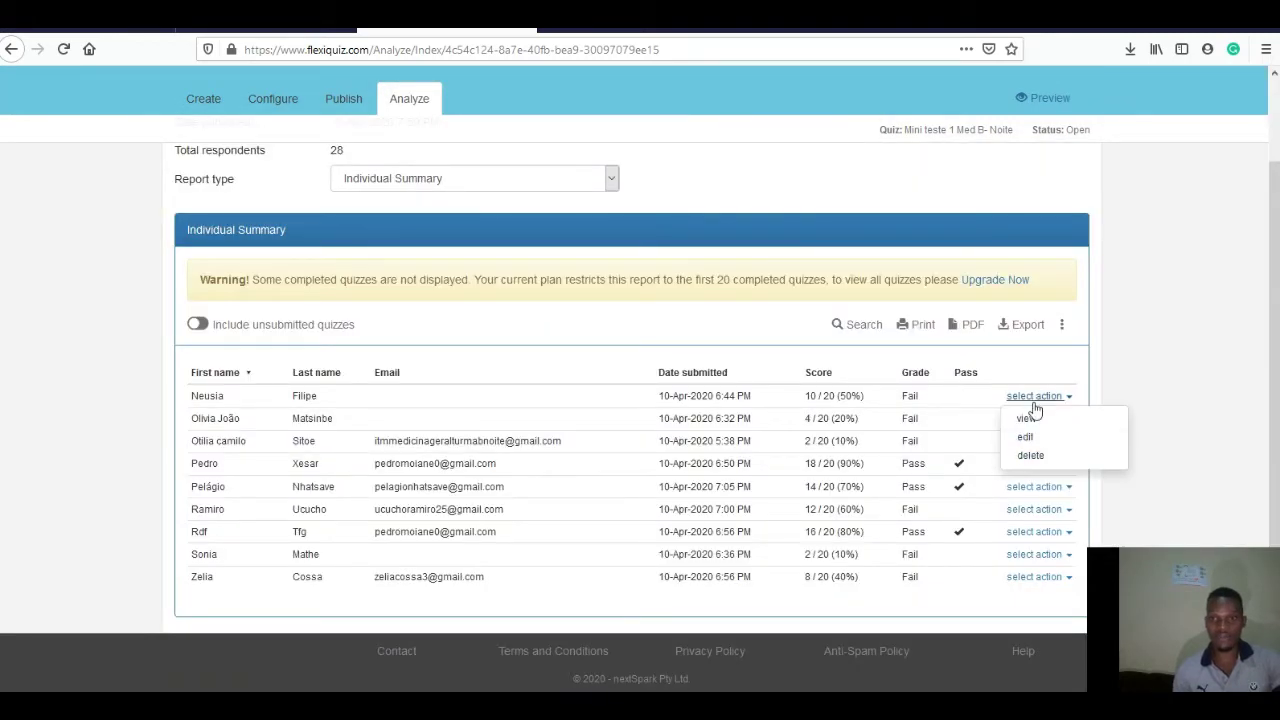
left_click(1020, 460)
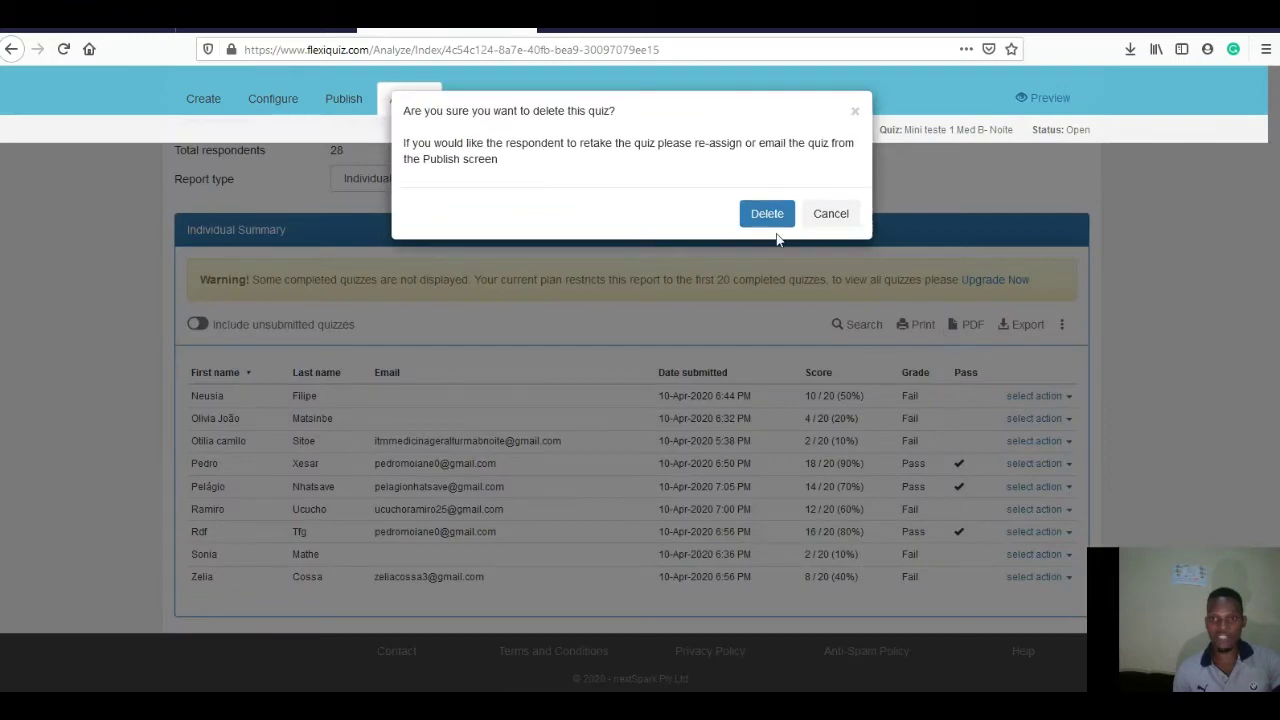
left_click(768, 210)
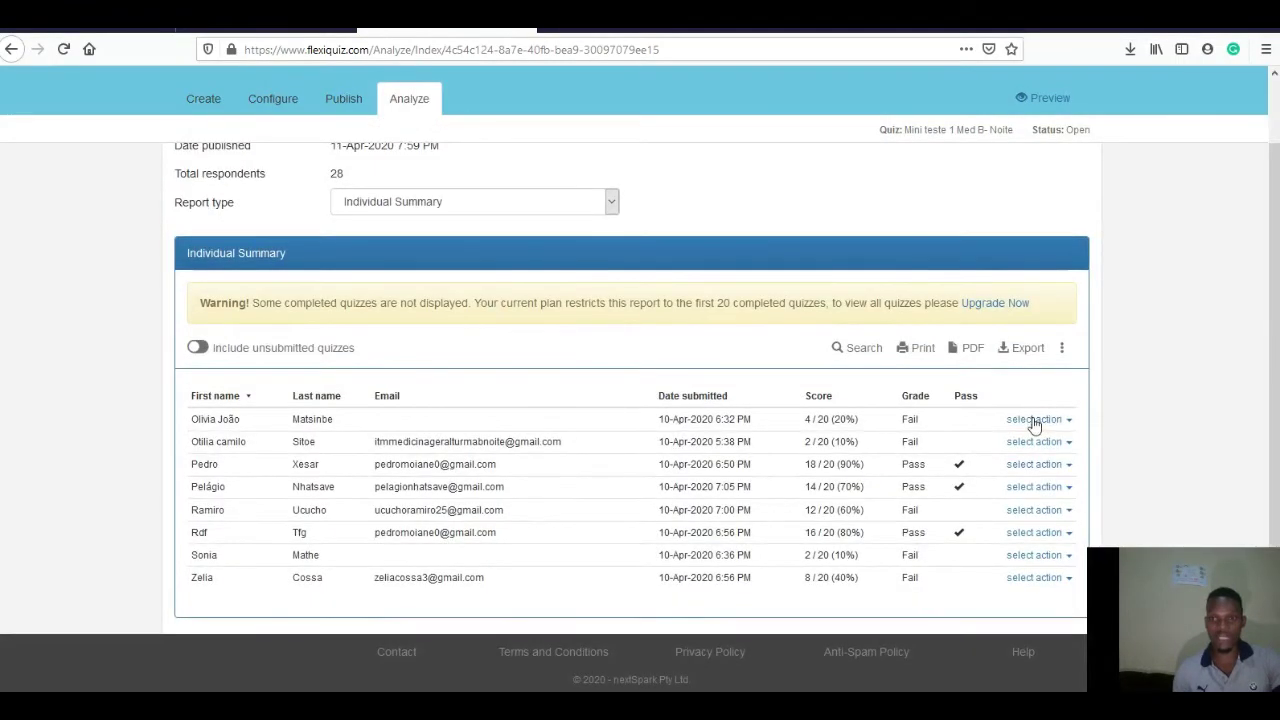
Step: Delete the submissions dated 10-Apr-2020 6:32 PM and 5:38 PM from the Individual Summary, confirming each deletion
left_click(1034, 419)
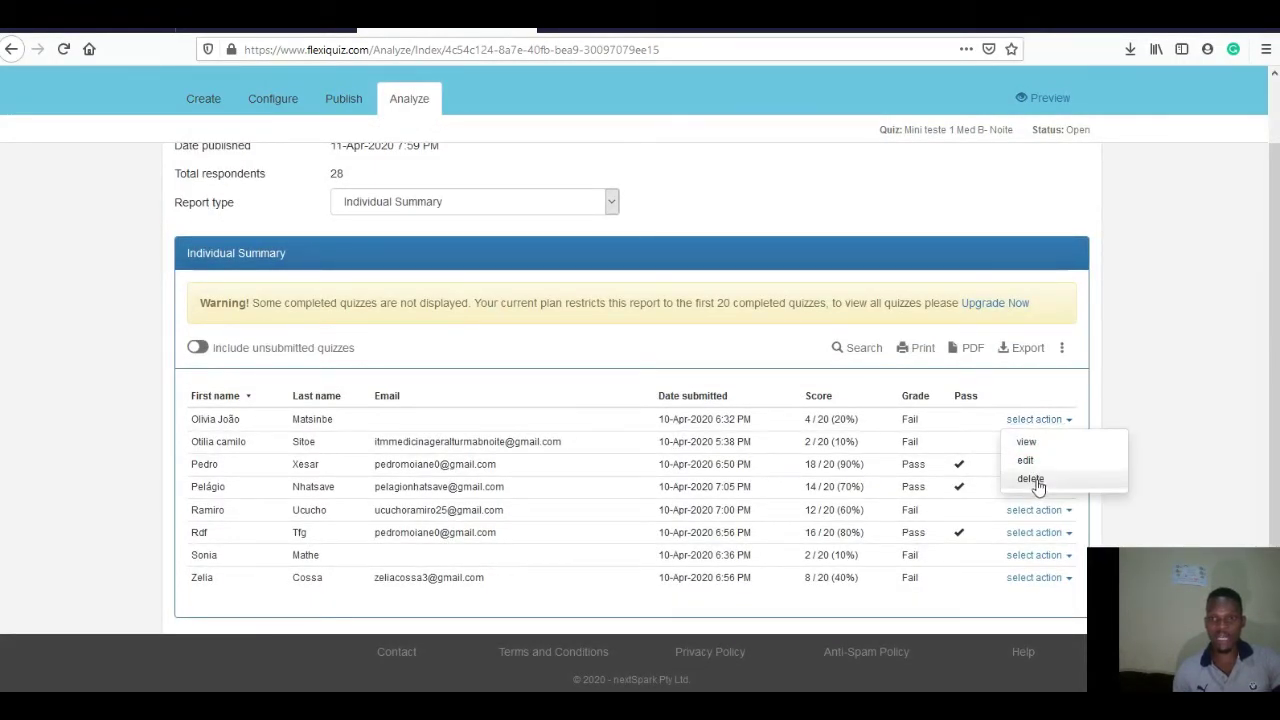
left_click(1030, 479)
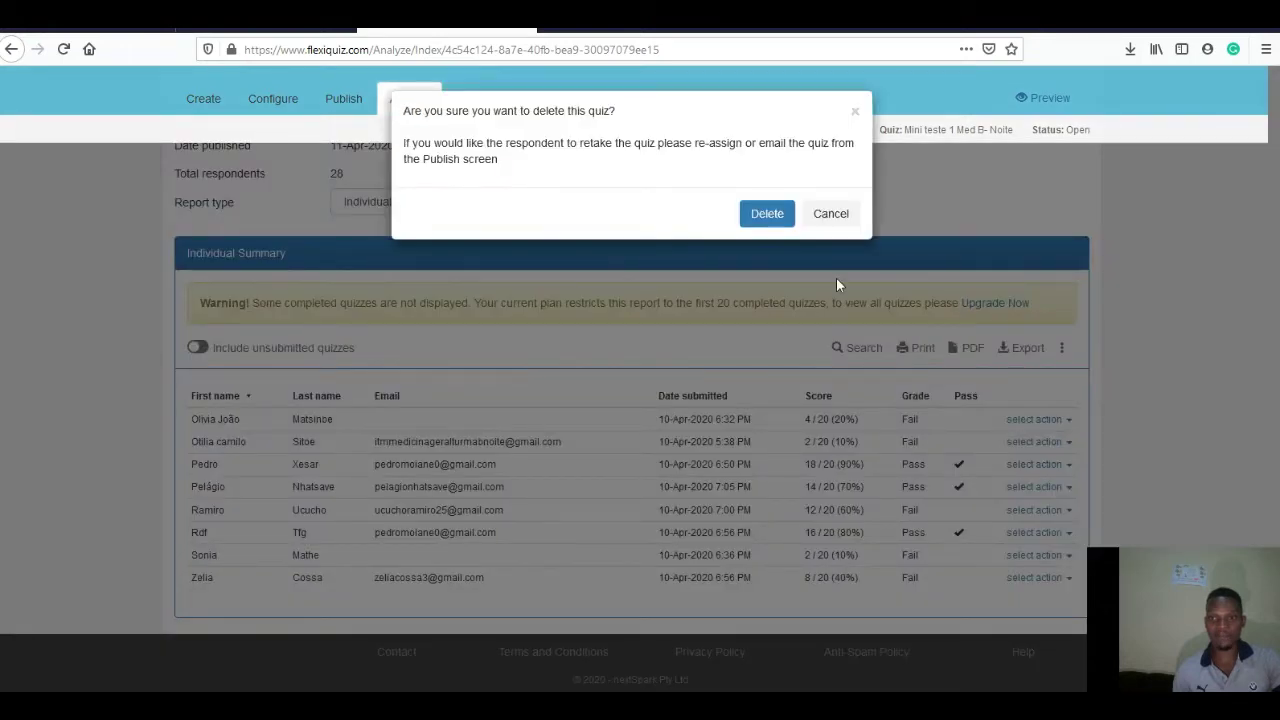
left_click(780, 224)
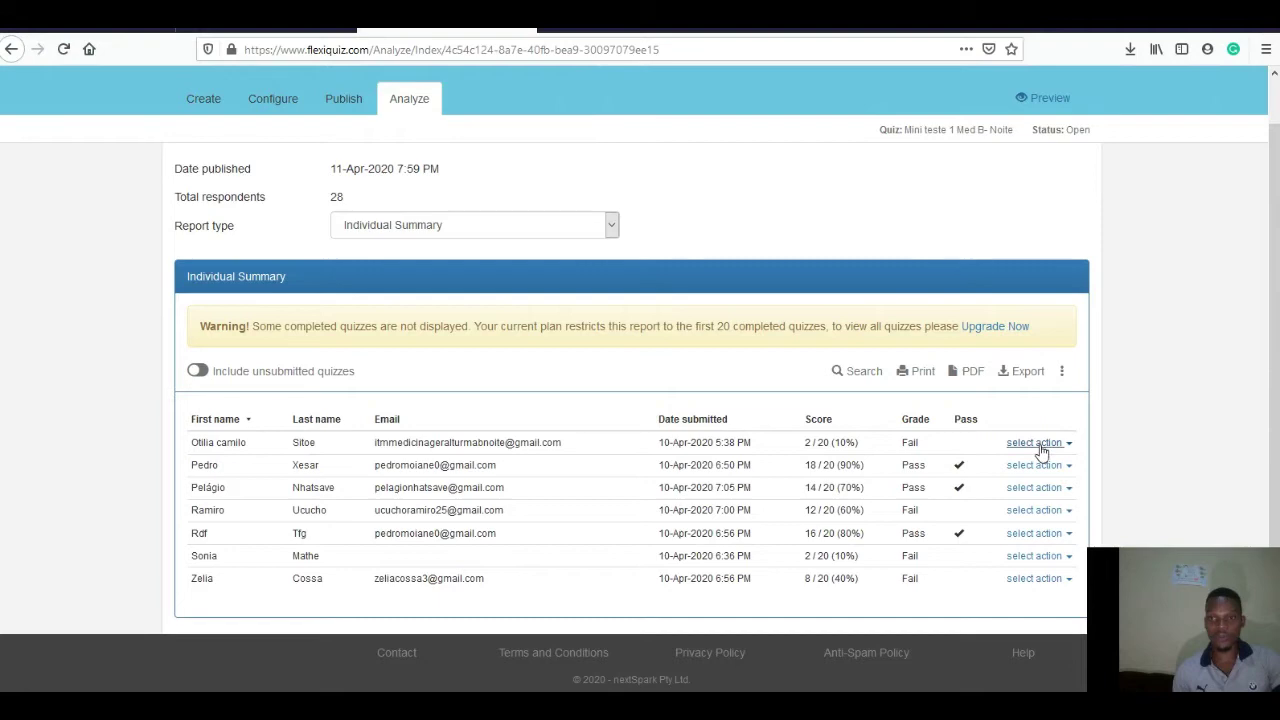
left_click(1038, 443)
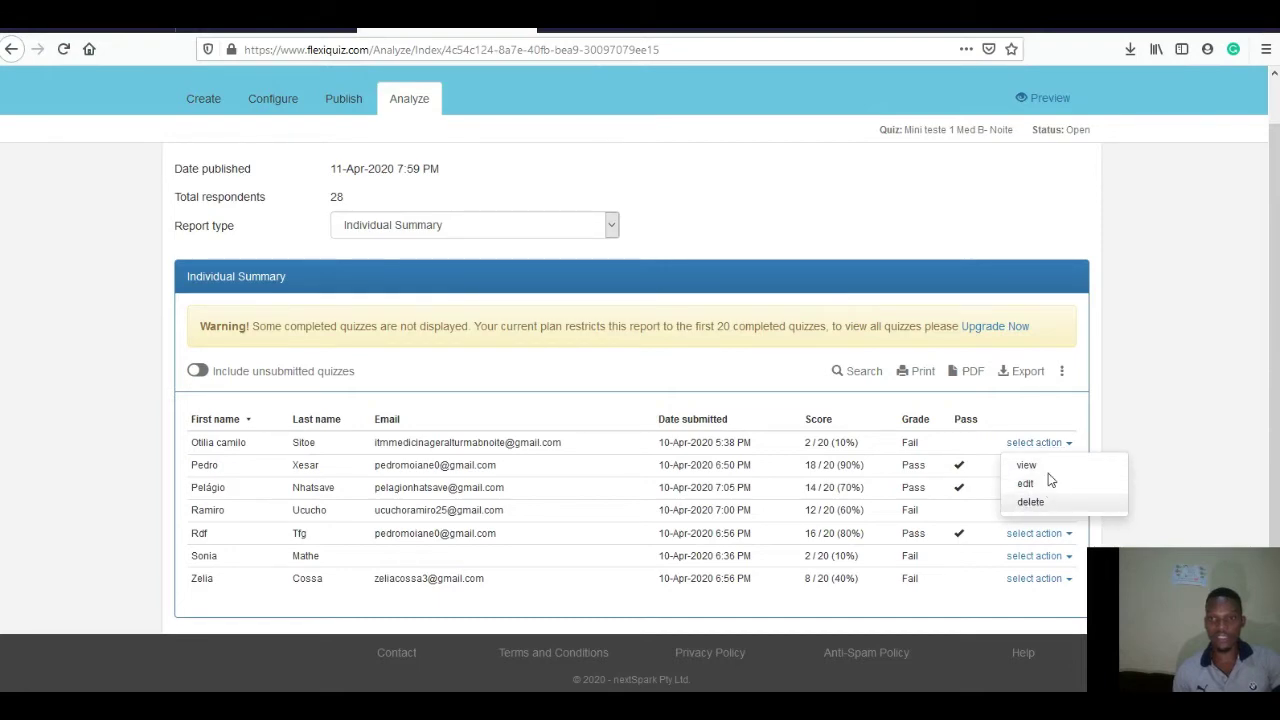
left_click(1031, 501)
left_click(775, 221)
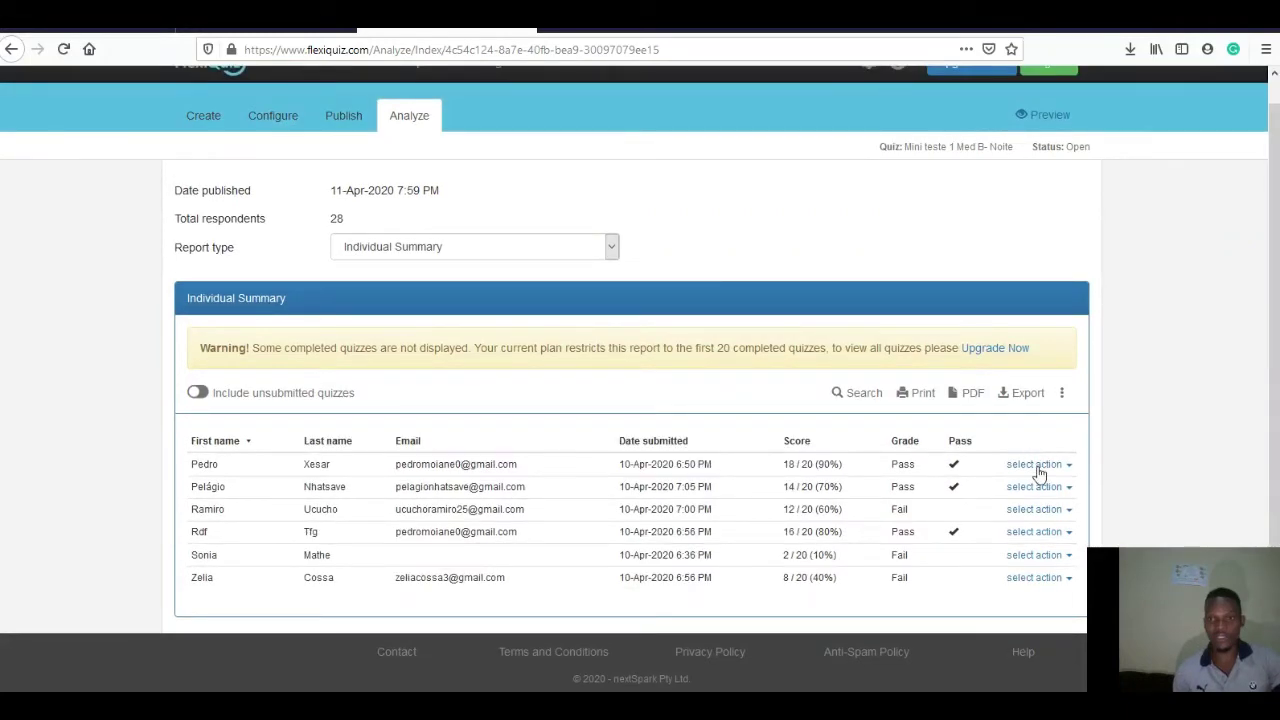
Step: Delete the two passing submissions dated 10-Apr-2020 6:50 PM and 7:05 PM, confirming each deletion
left_click(1039, 466)
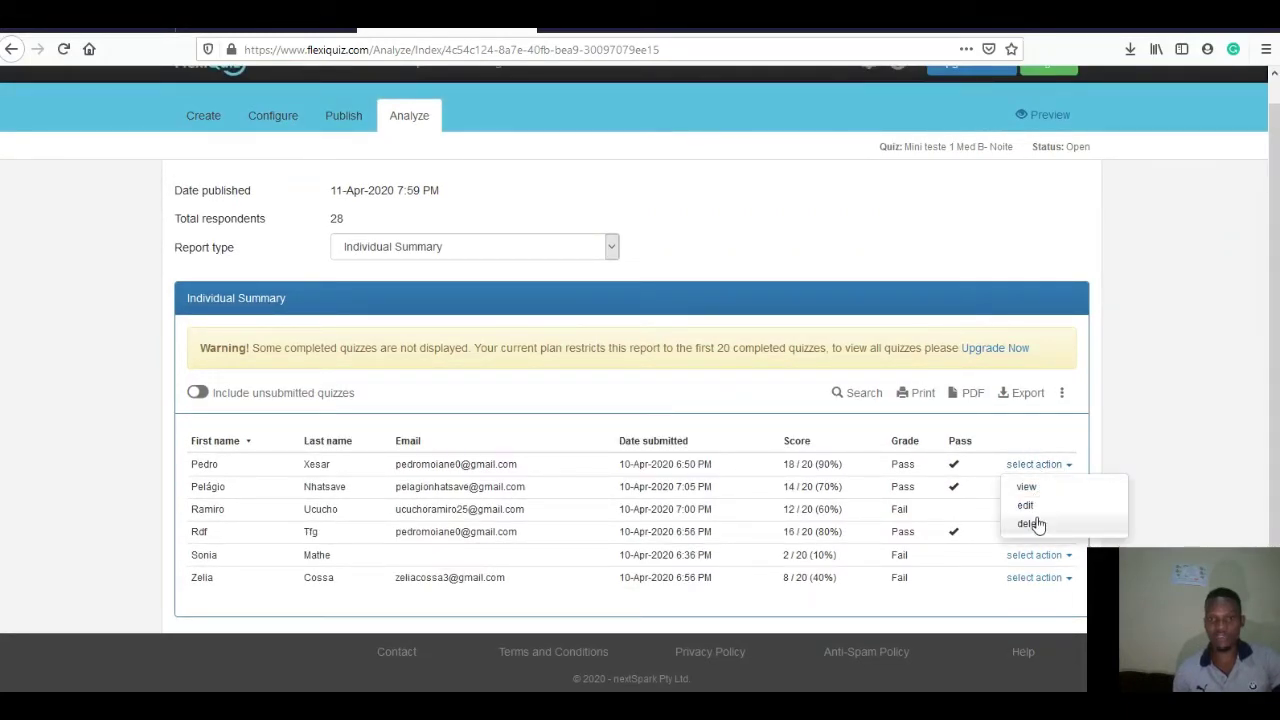
left_click(1030, 523)
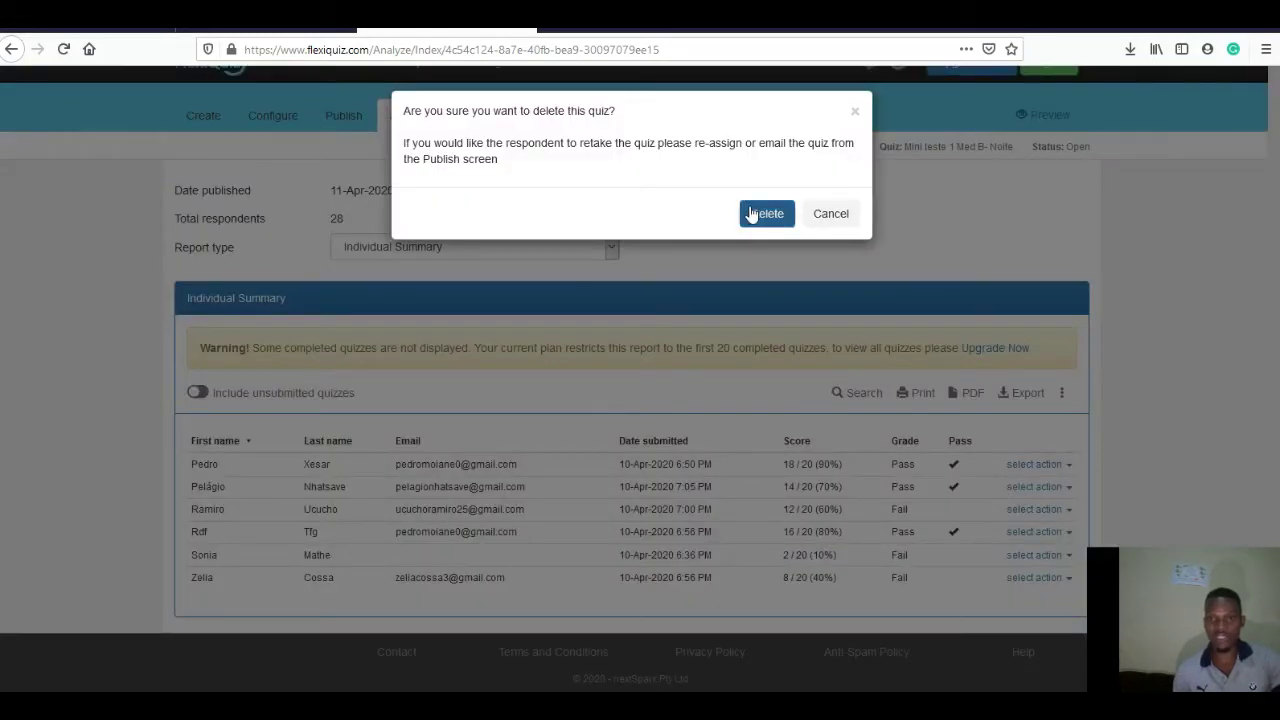
left_click(752, 214)
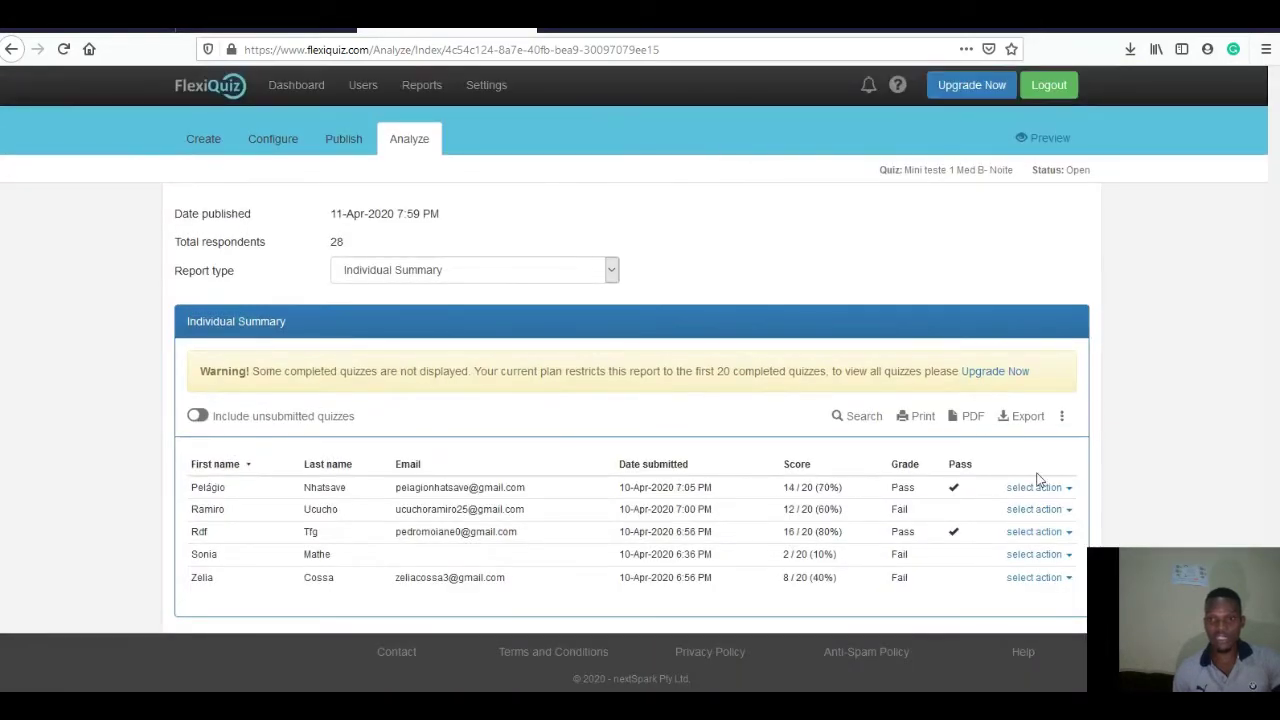
left_click(1039, 488)
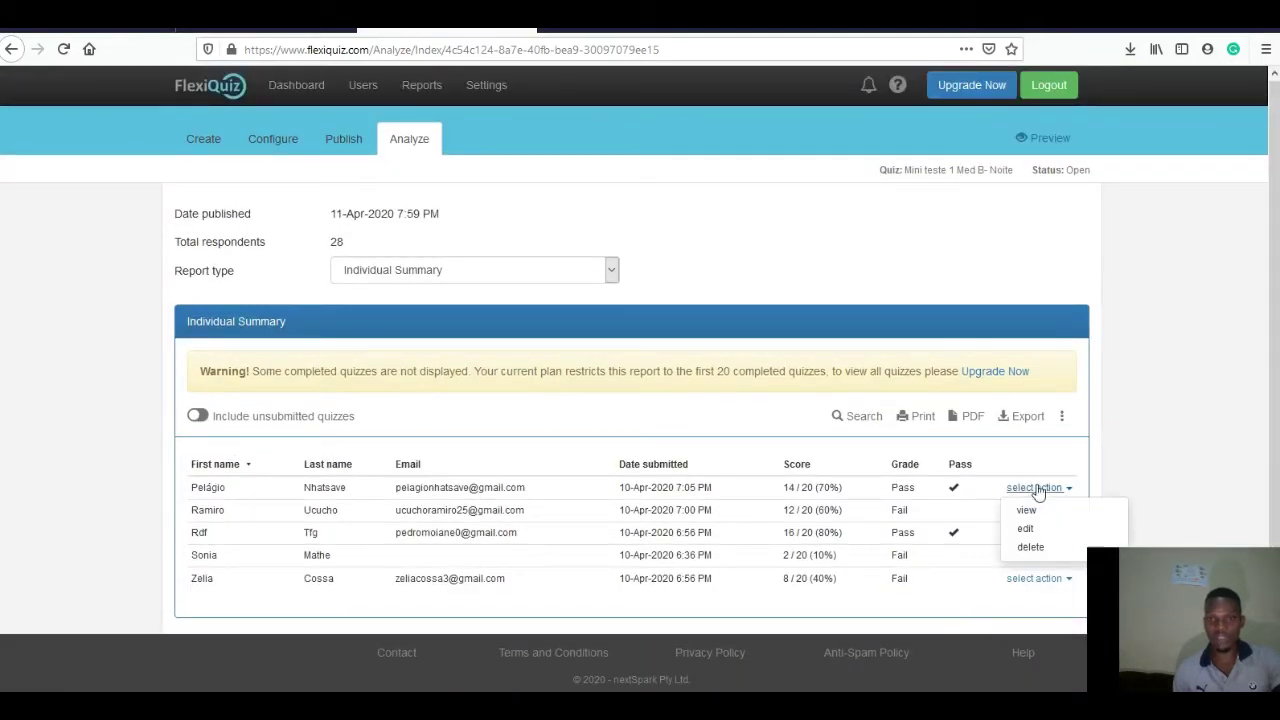
left_click(1031, 548)
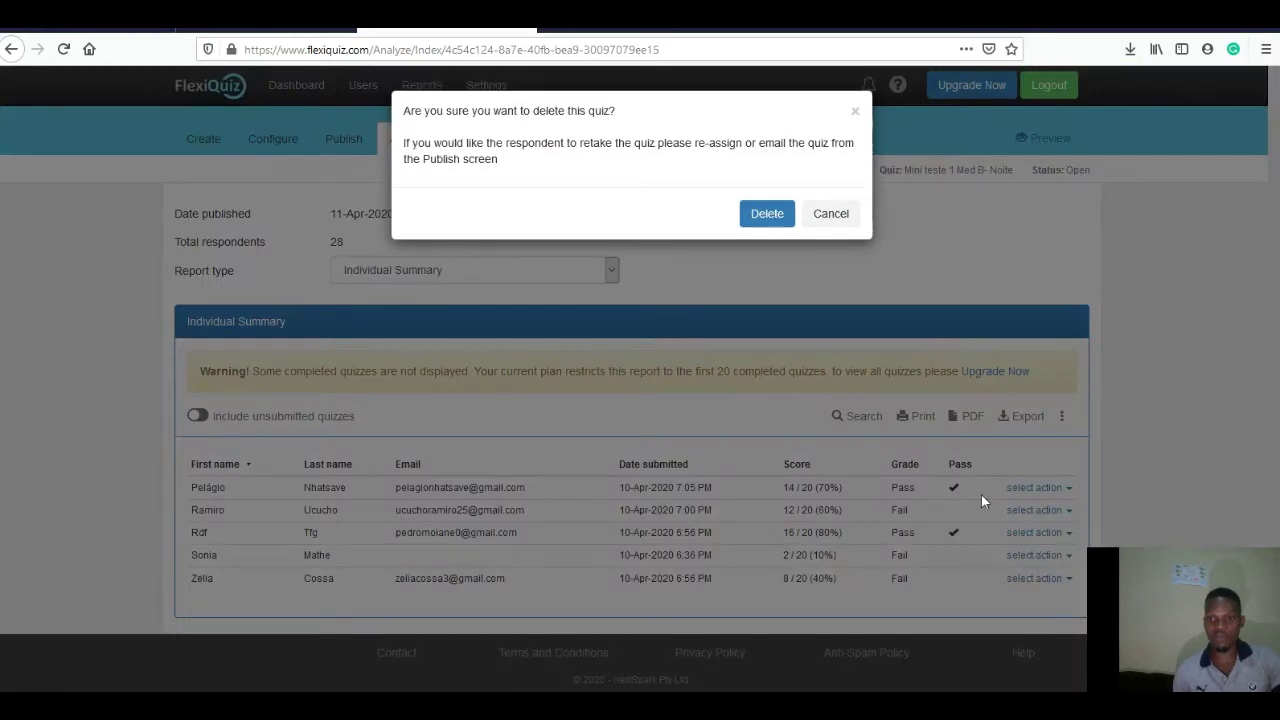
left_click(764, 214)
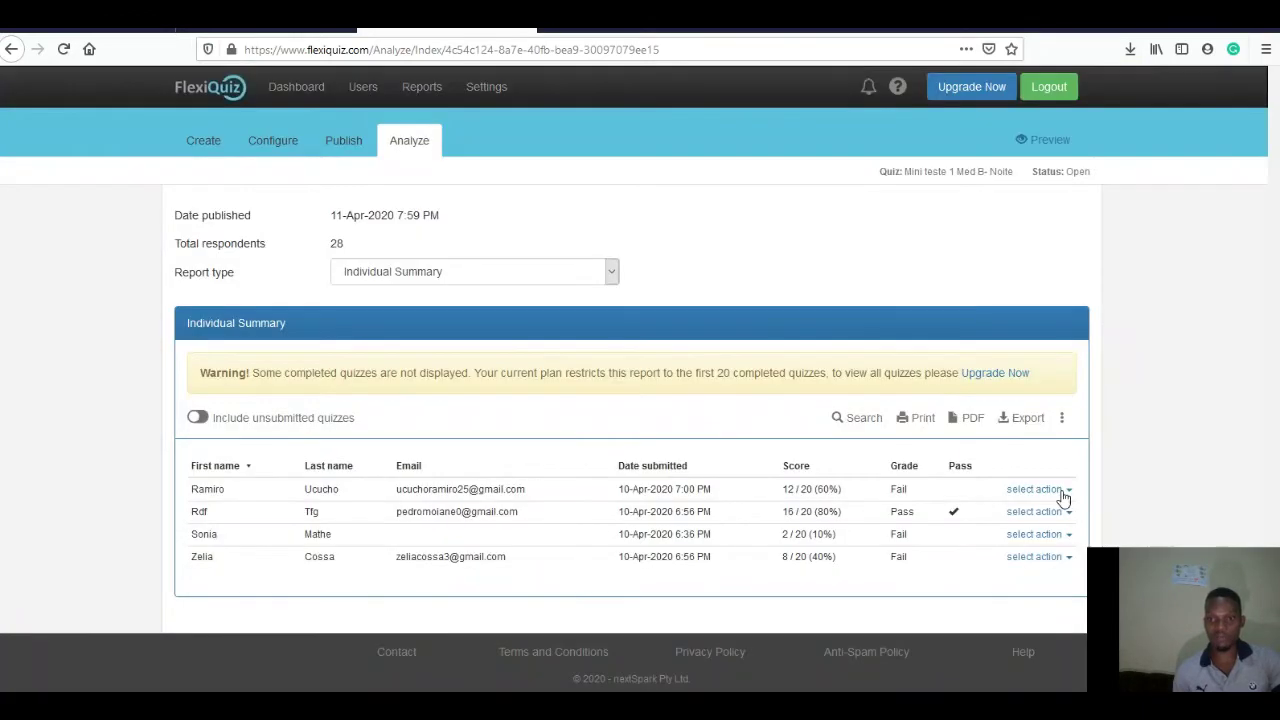
Step: Delete the submission dated 10-Apr-2020 7:00 PM and the passing one dated 10-Apr-2020 6:56 PM, confirming each deletion
left_click(1060, 489)
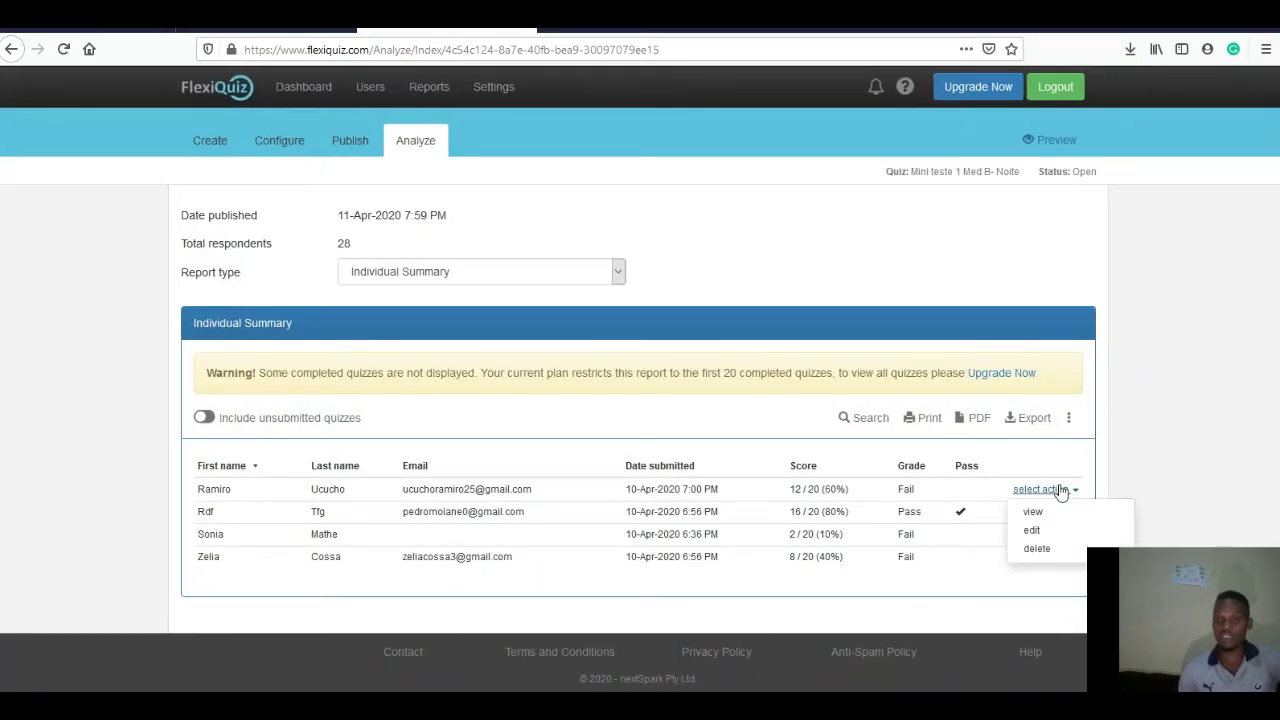
left_click(1034, 553)
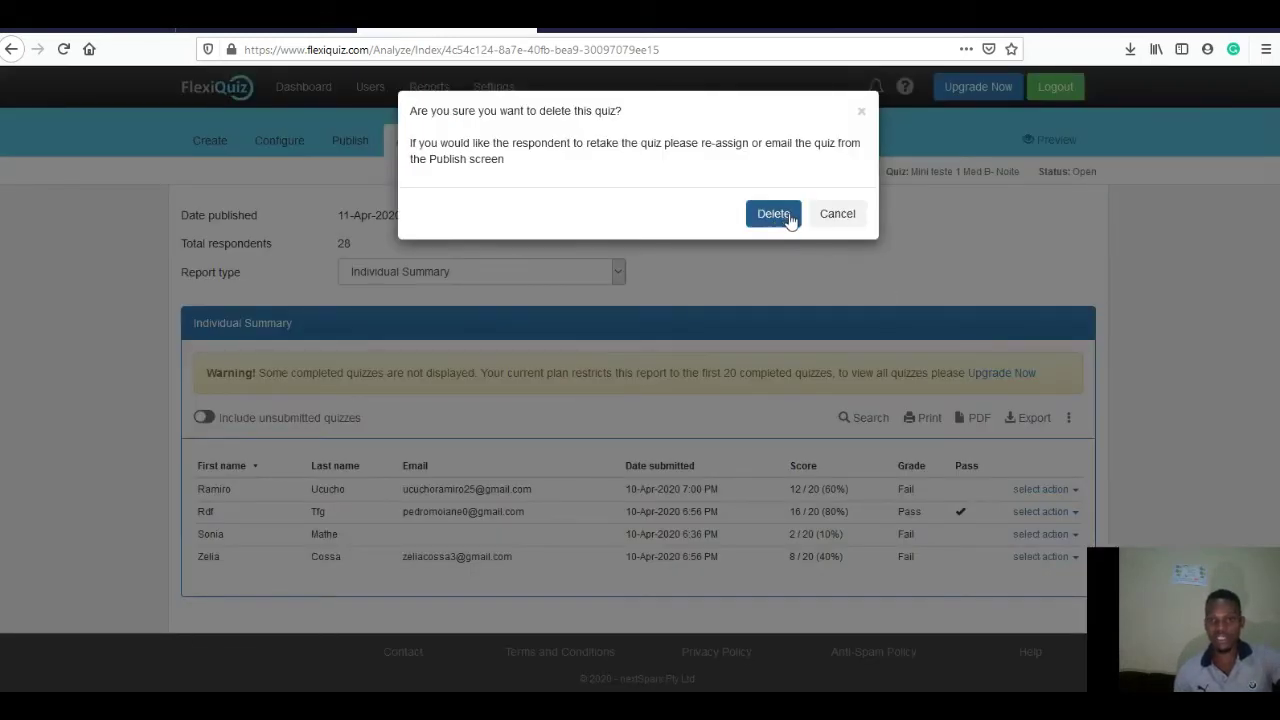
left_click(783, 218)
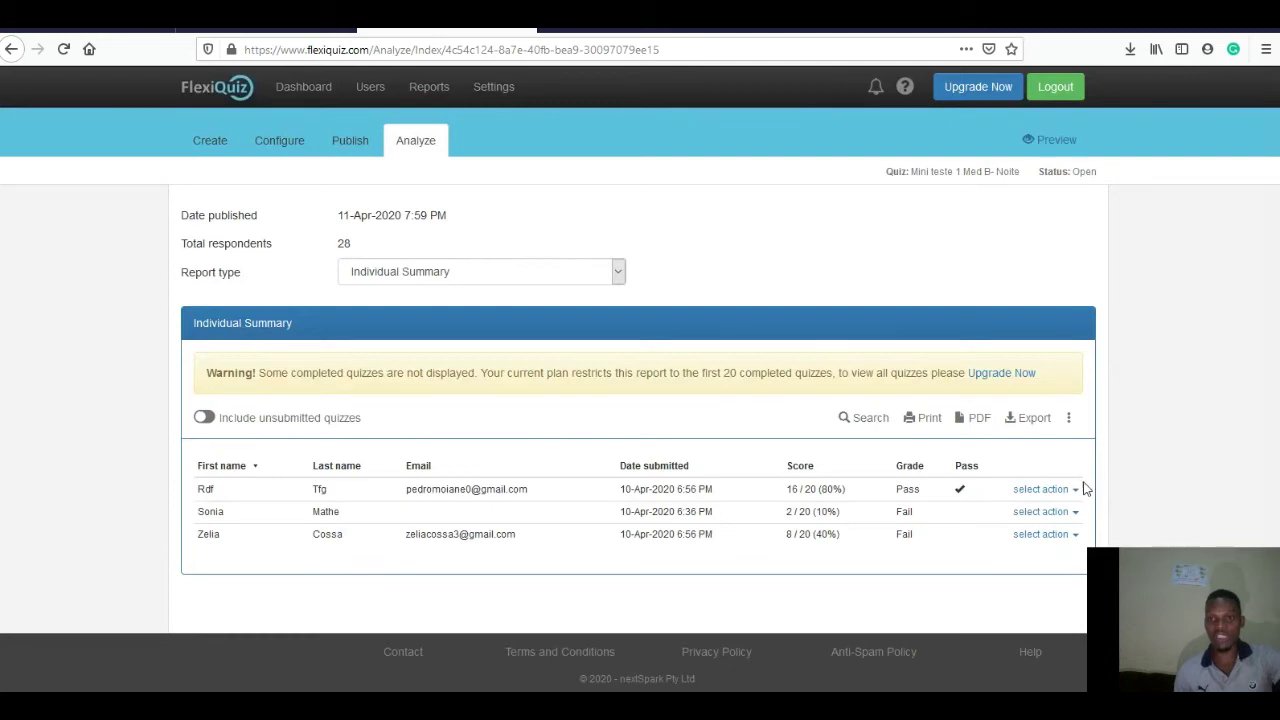
left_click(1062, 490)
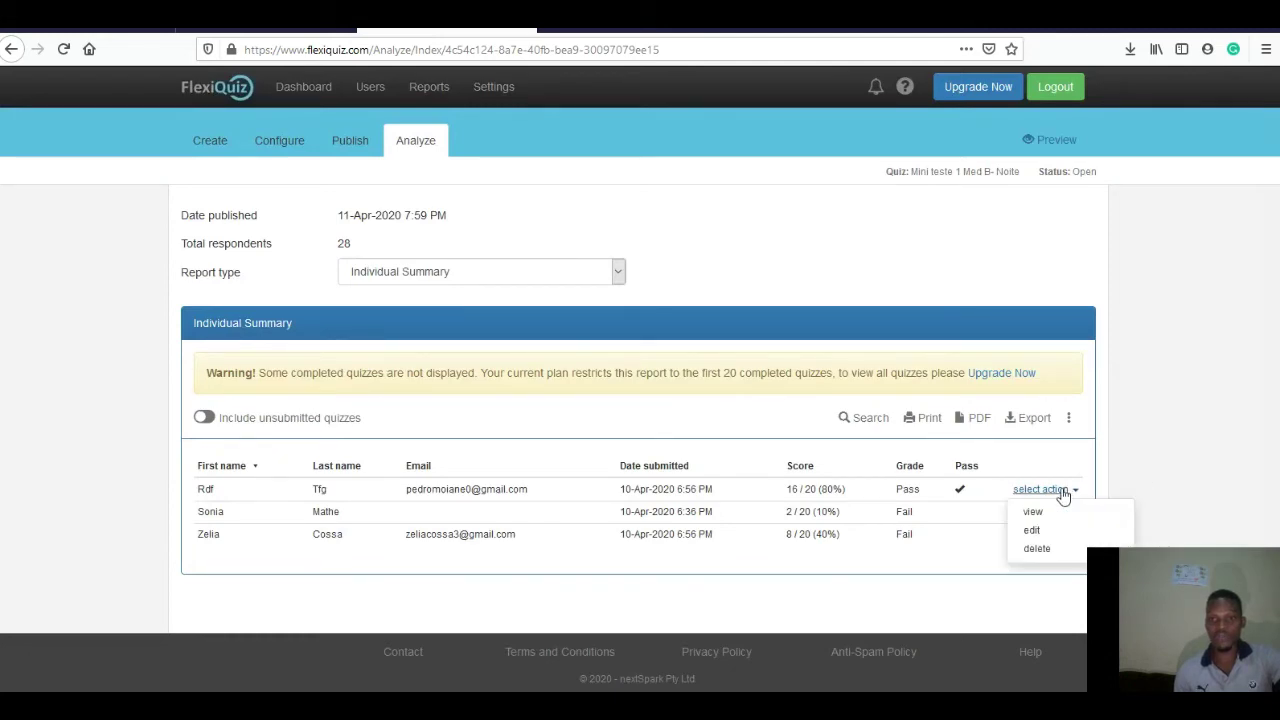
left_click(1036, 547)
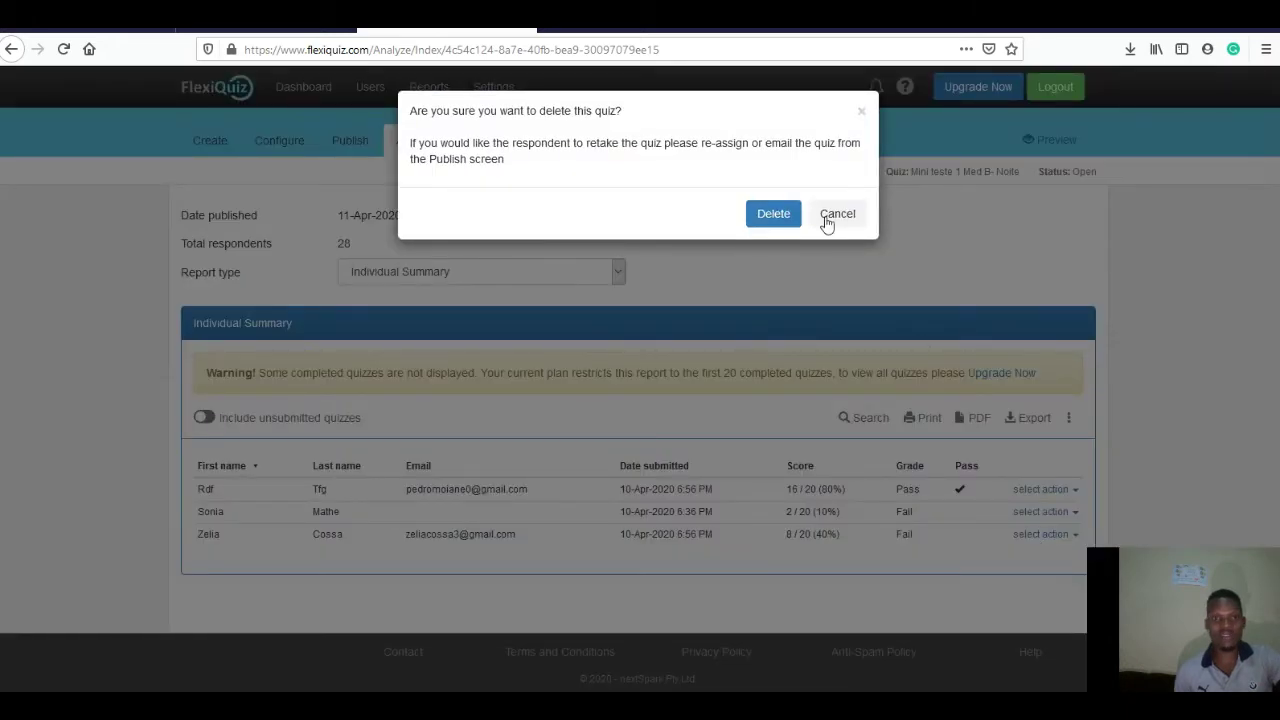
left_click(773, 215)
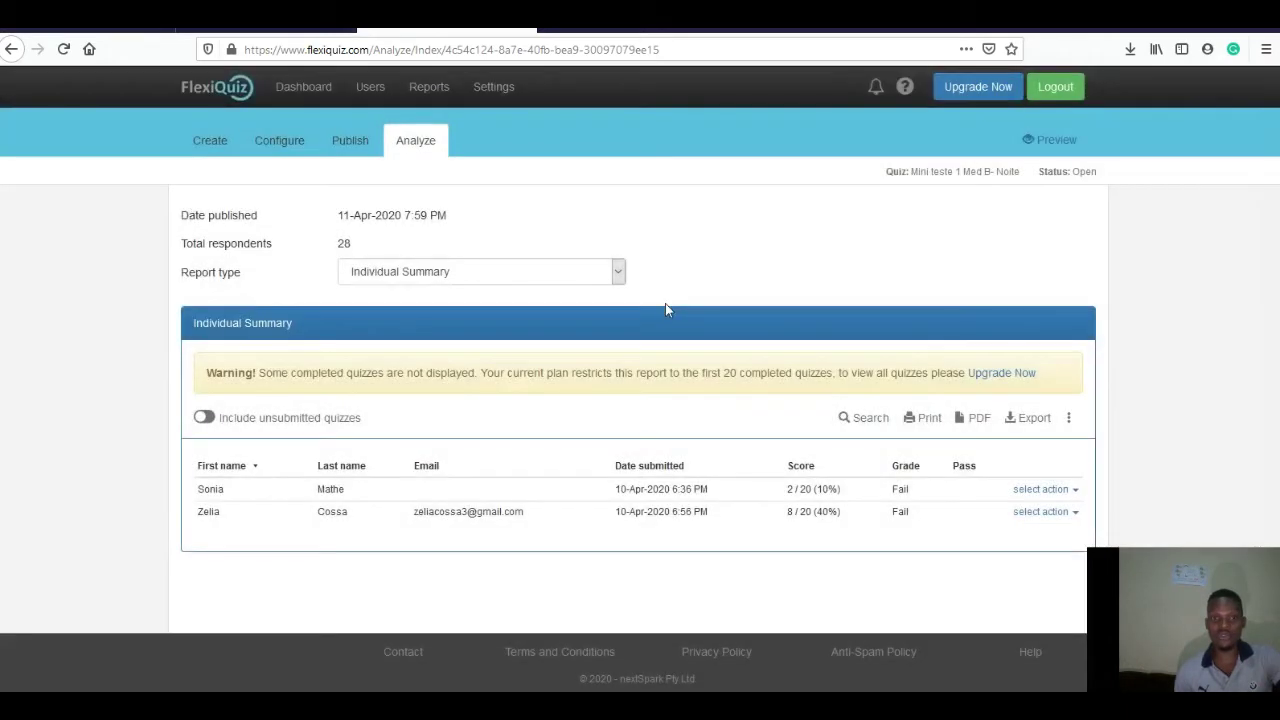
Step: Delete the last two listed submissions, dated 10-Apr-2020 6:36 PM and 6:56 PM, confirming each deletion
left_click(1065, 493)
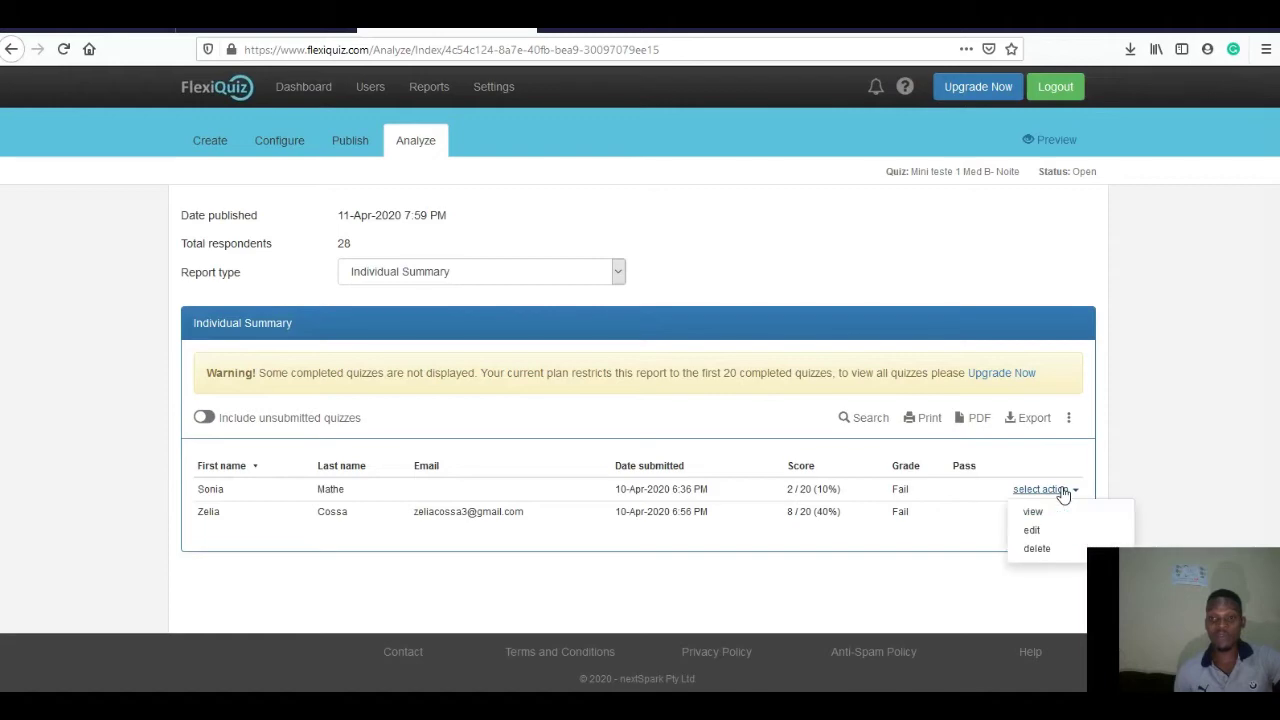
left_click(1035, 550)
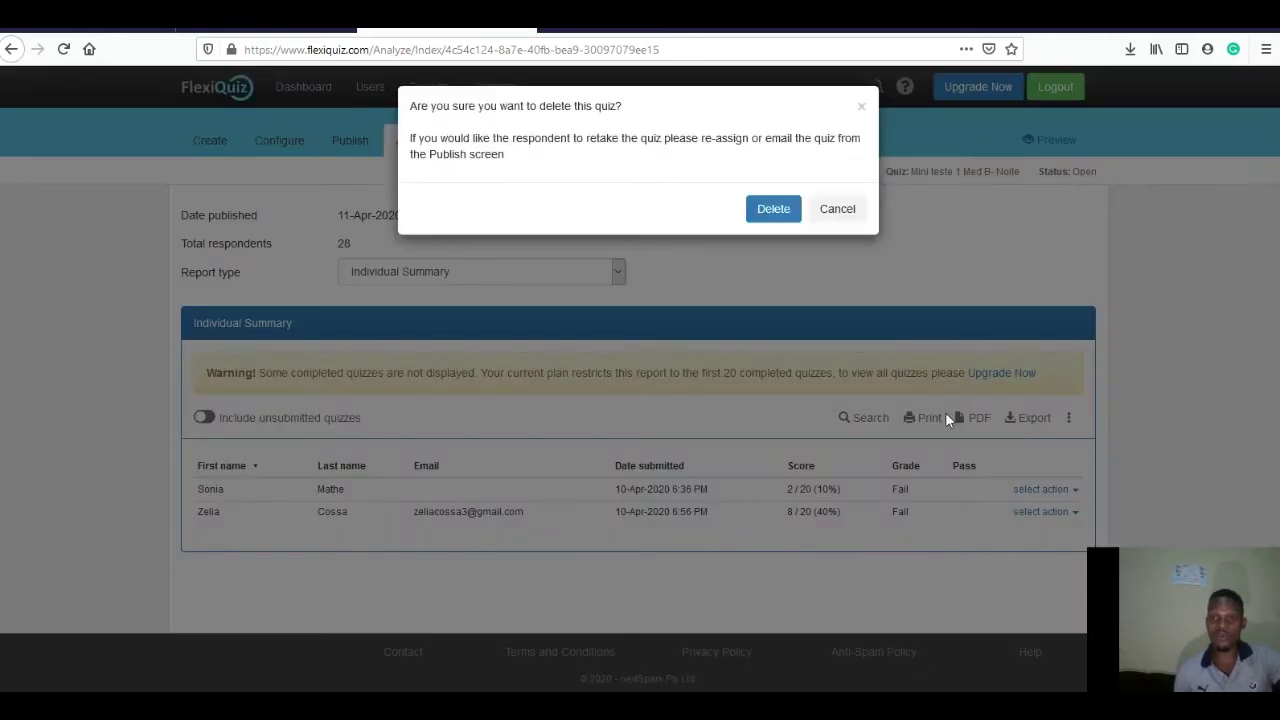
left_click(773, 214)
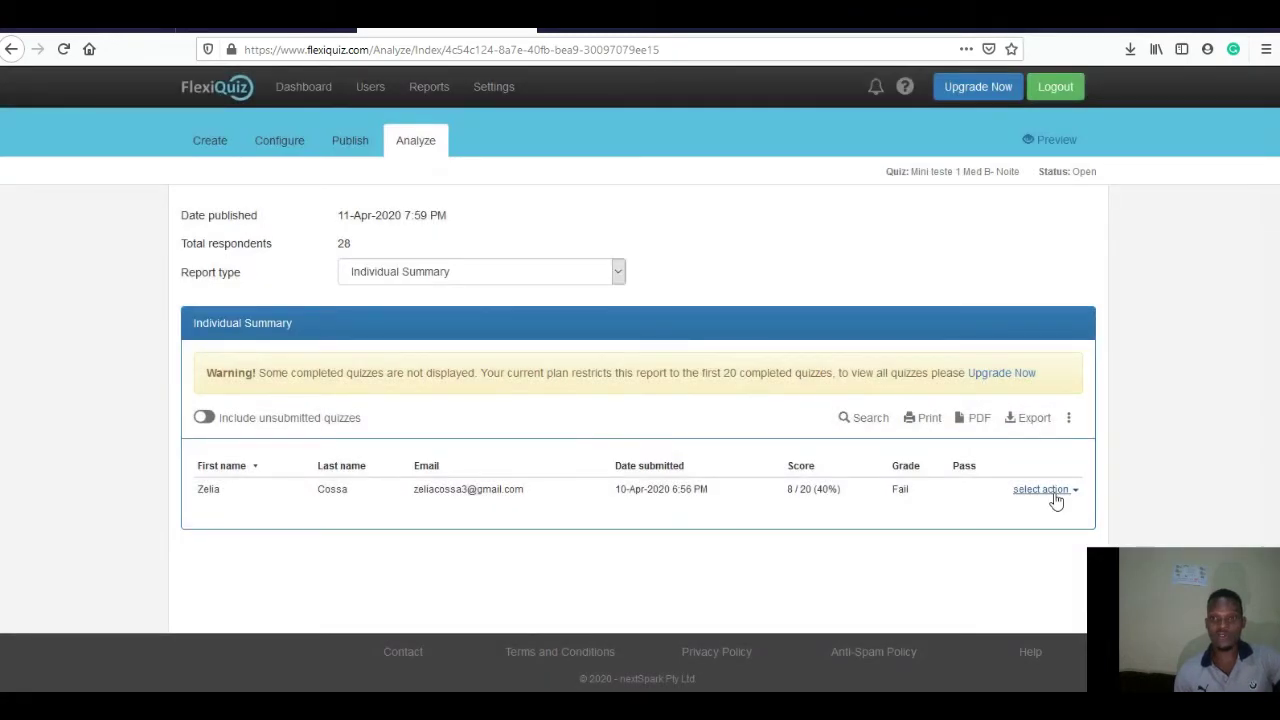
left_click(1055, 500)
left_click(1038, 549)
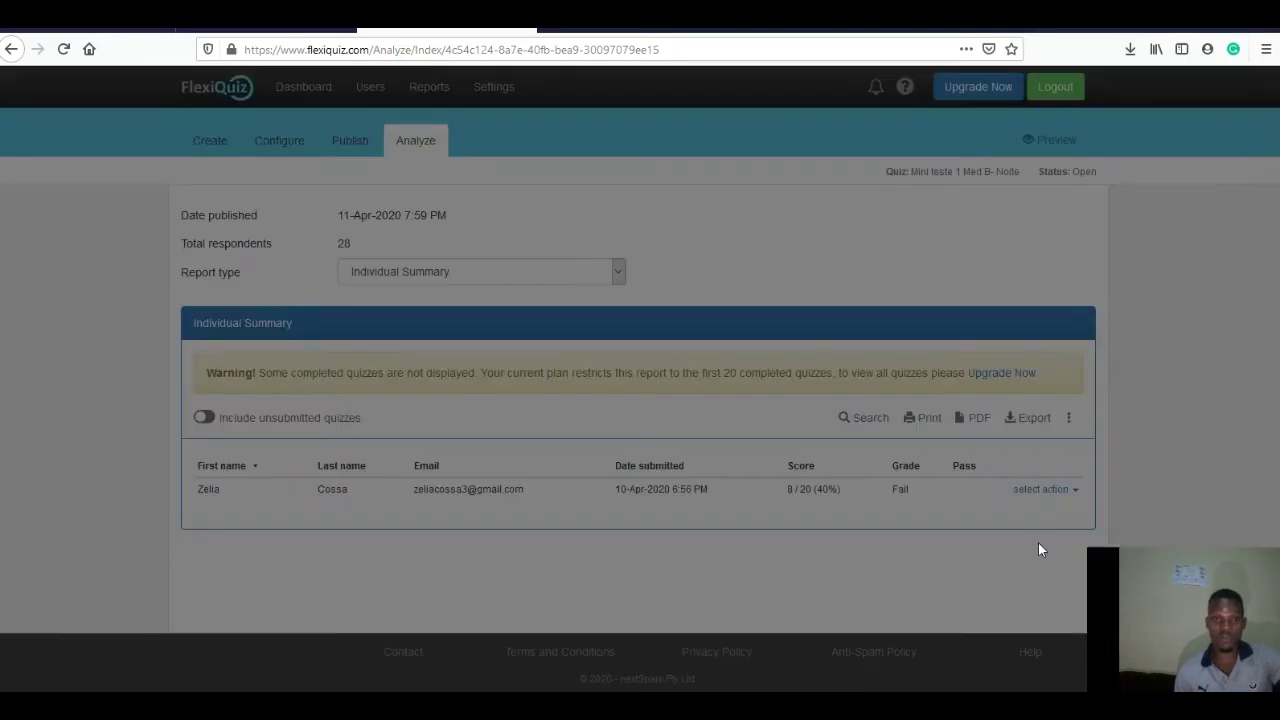
left_click(772, 214)
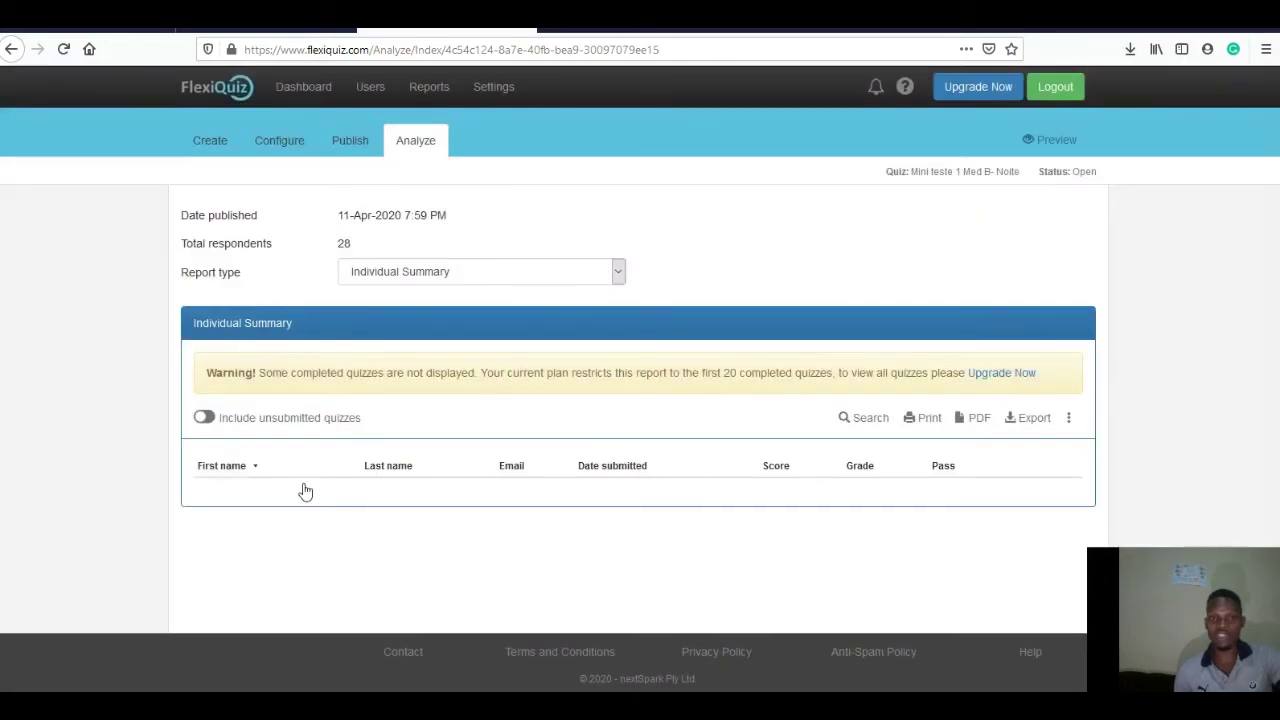
Step: Refresh the emptied Individual Summary by switching to the quiz's Publish page and returning to Analyze
left_click(618, 277)
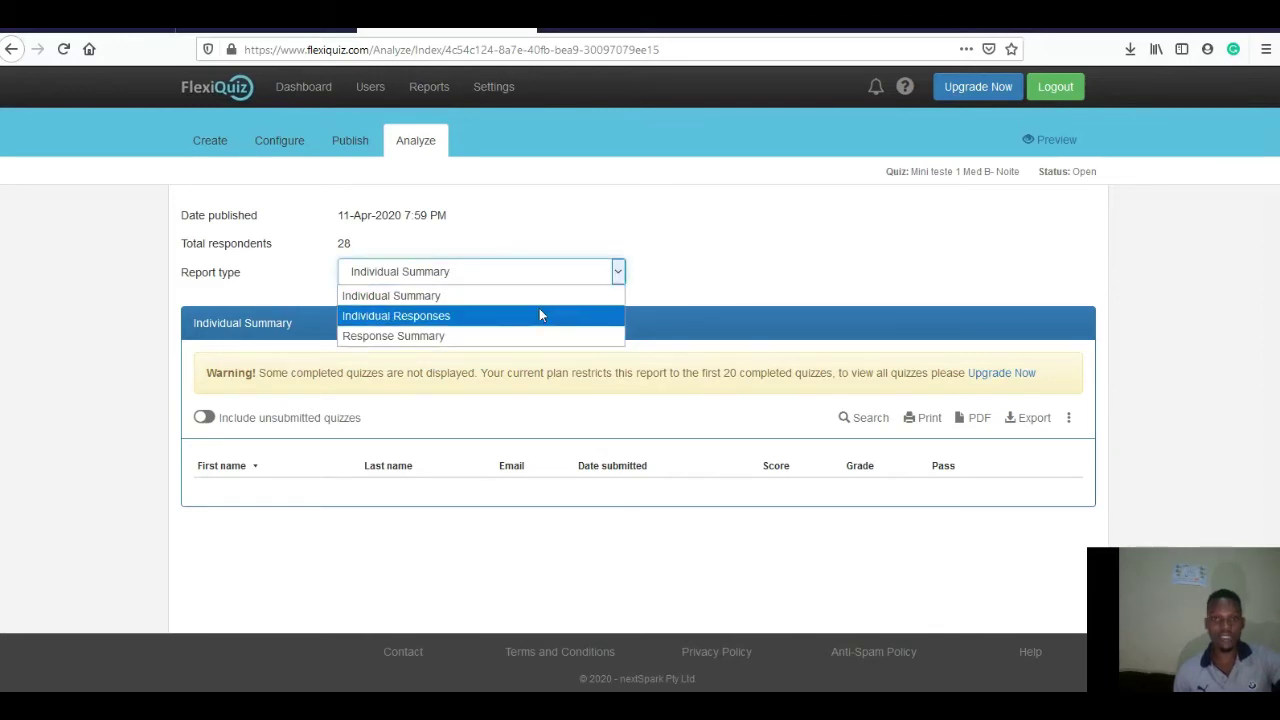
left_click(352, 148)
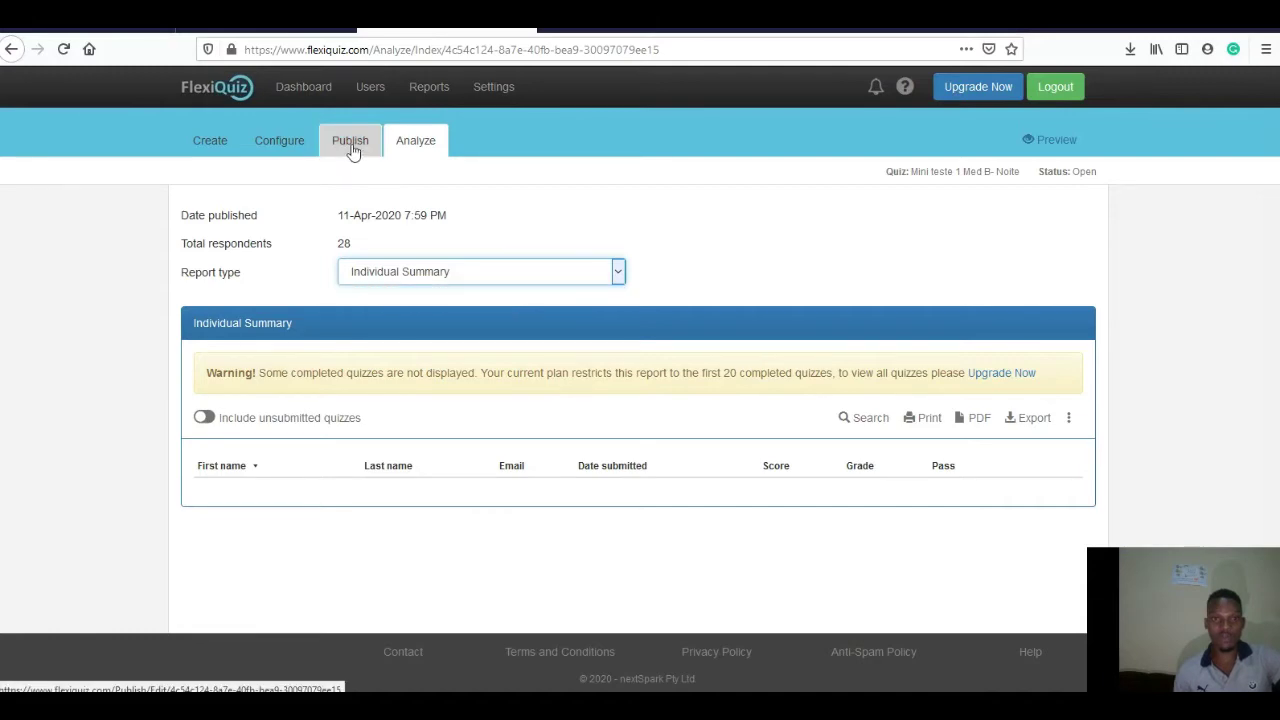
left_click(352, 148)
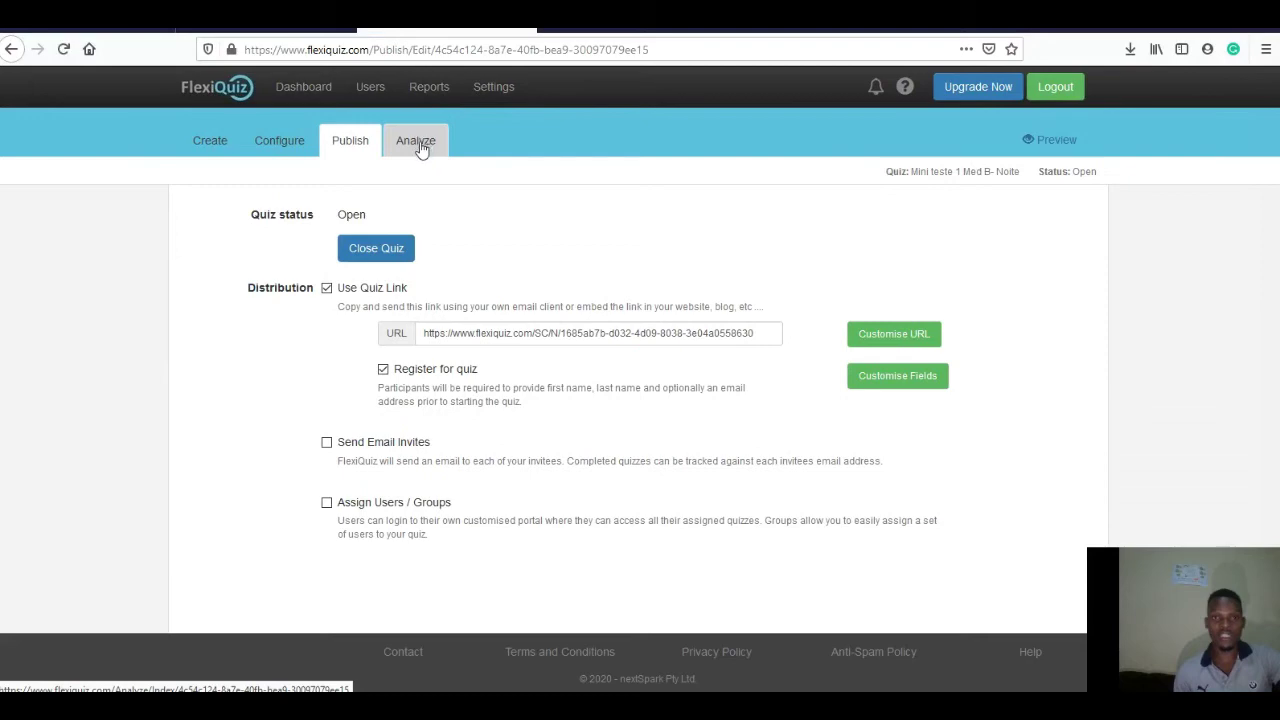
left_click(419, 145)
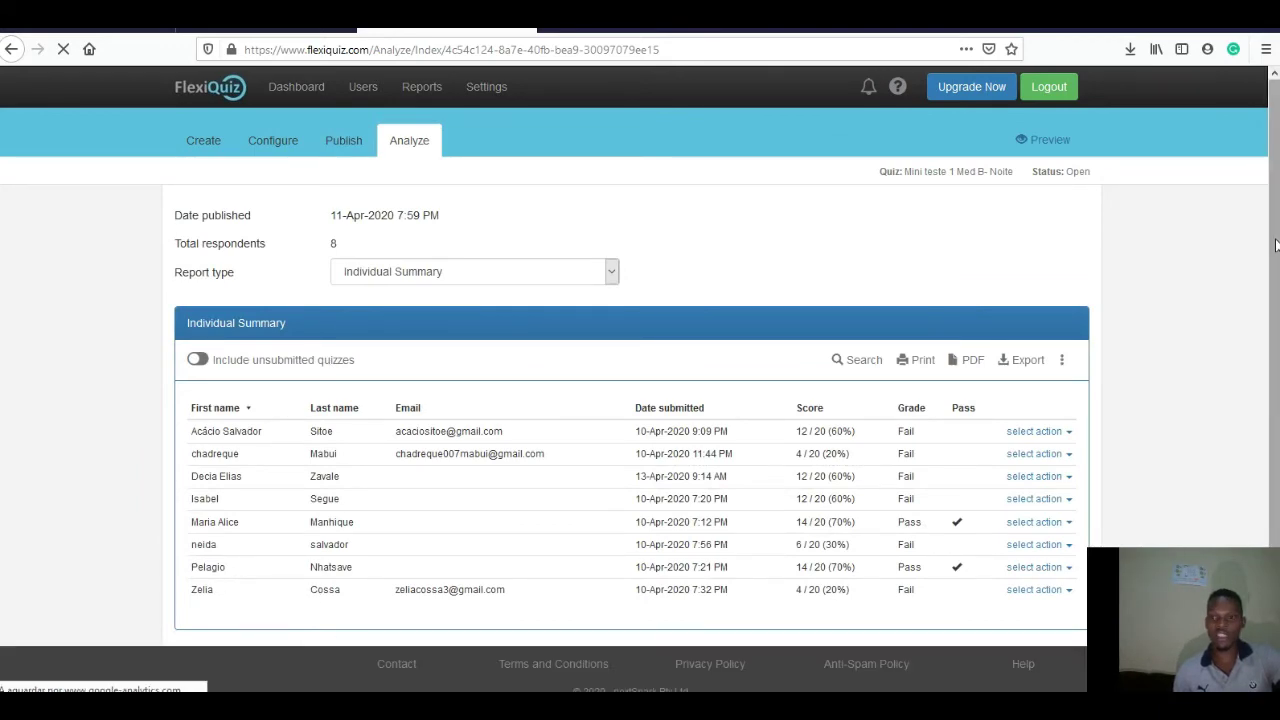
Step: Create a PDF copy of the refreshed Individual Summary report and save the file IndividualSummary.pdf
scroll(1275, 245, "down", 1)
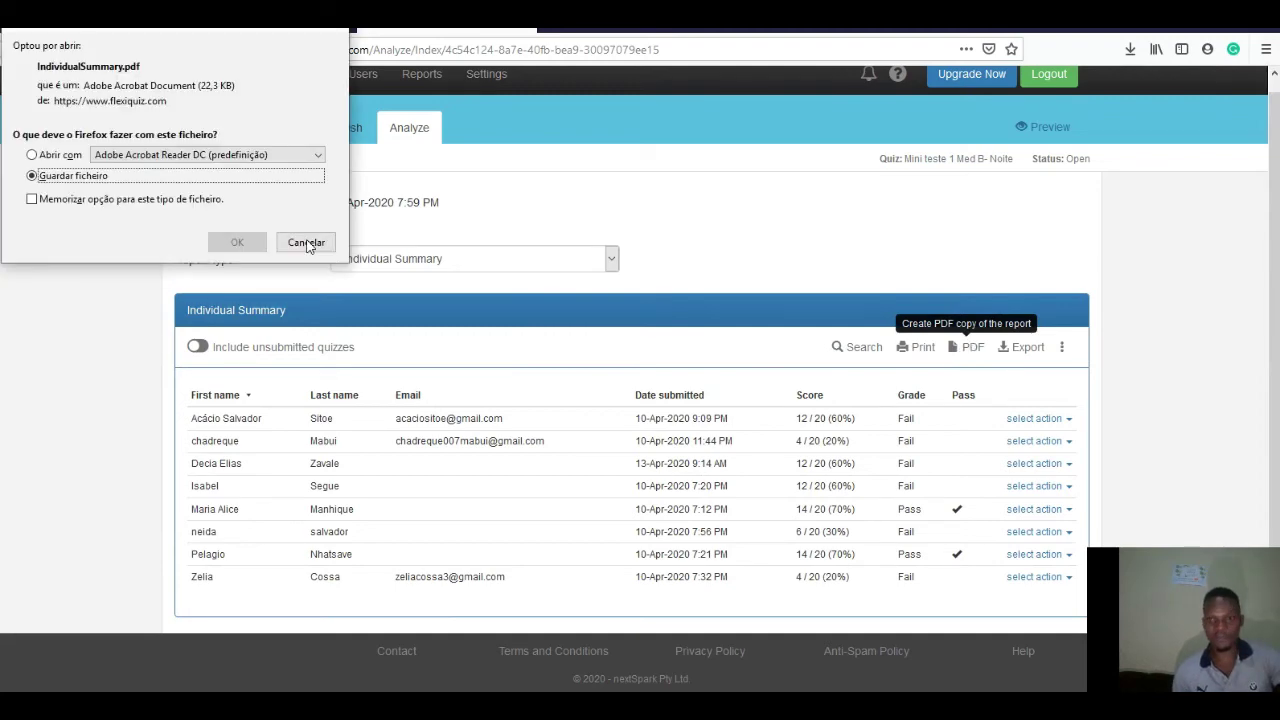
left_click(256, 243)
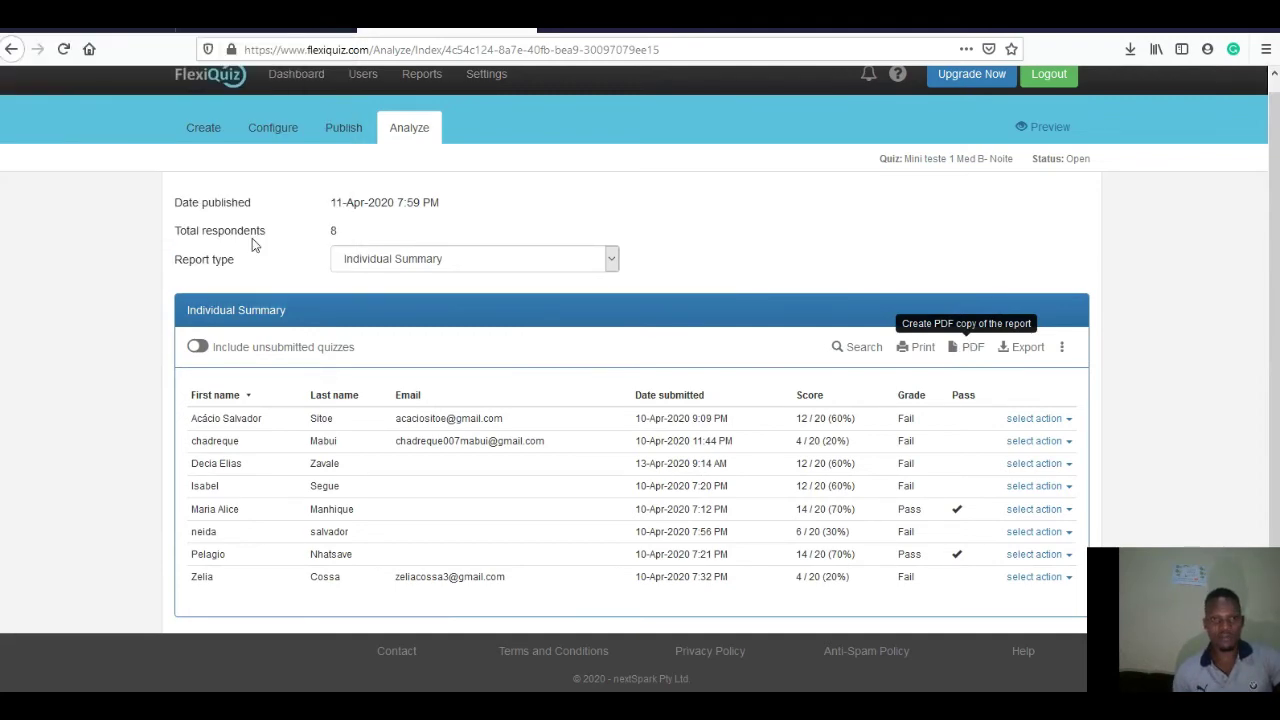